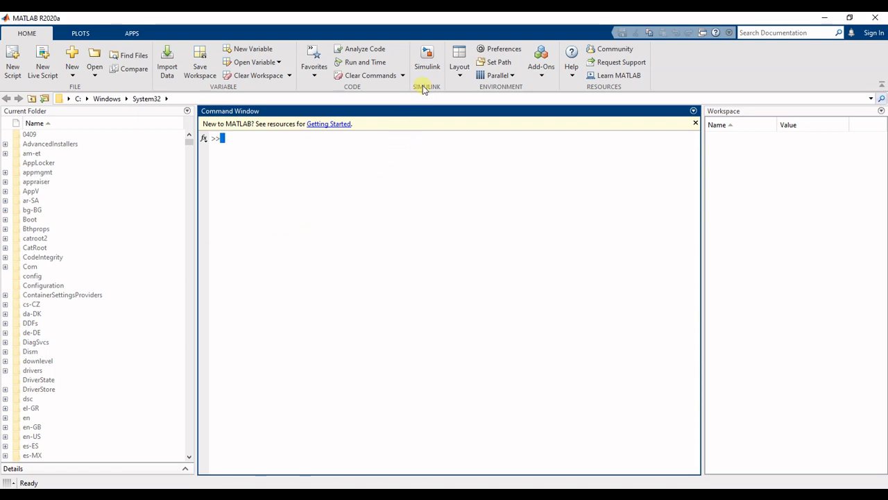
# Launch Simulink from MATLAB, create a blank model and maximize its window.
pyautogui.click(428, 67)
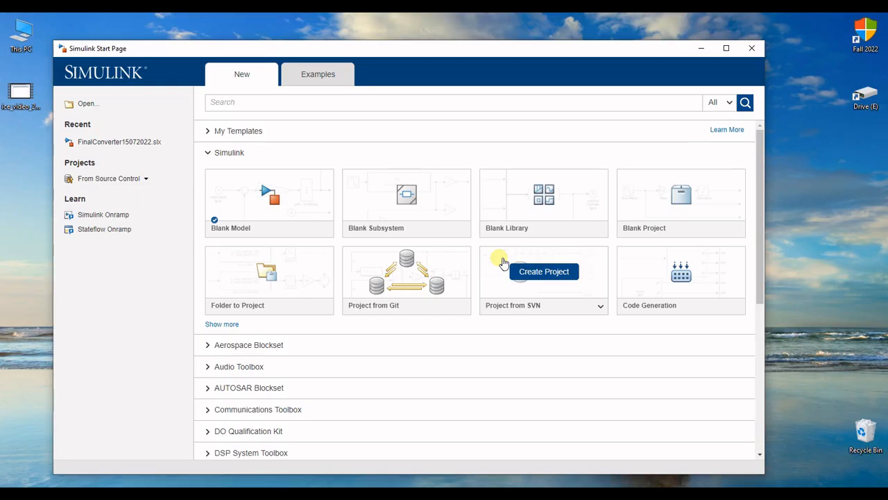
pyautogui.moveTo(266, 196)
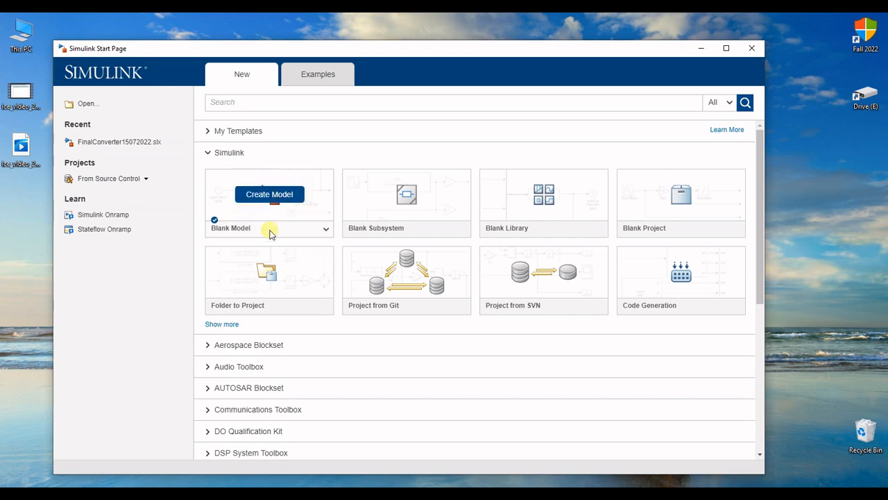
pyautogui.click(271, 197)
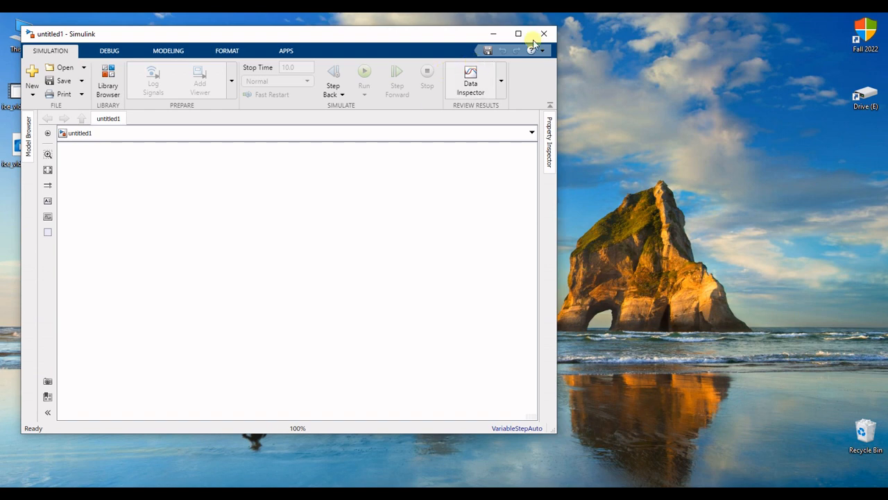
pyautogui.click(518, 33)
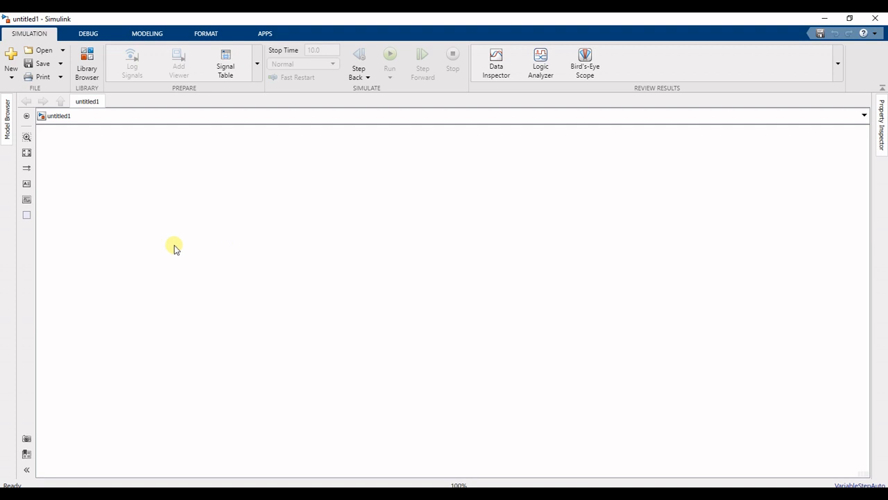
pyautogui.click(61, 65)
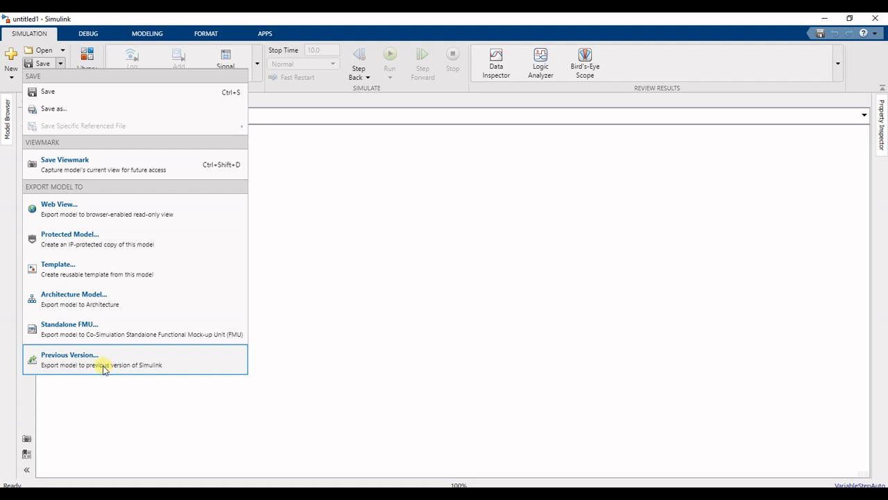
pyautogui.click(82, 364)
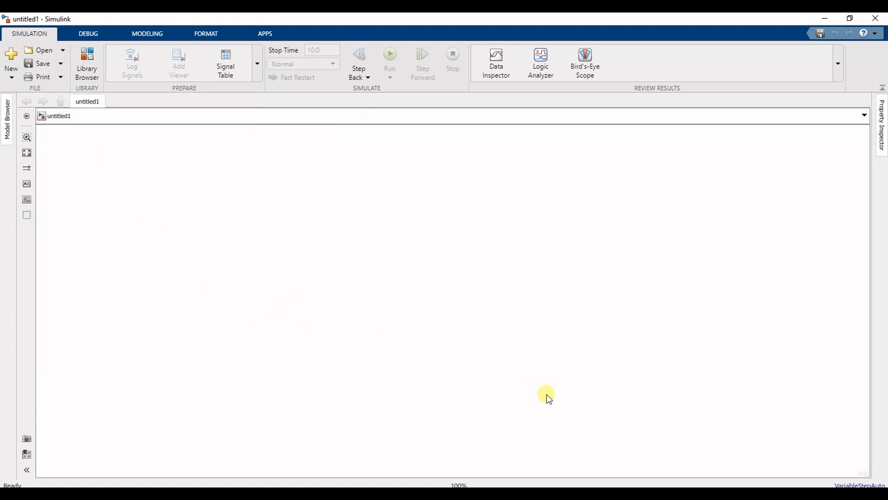
pyautogui.click(62, 63)
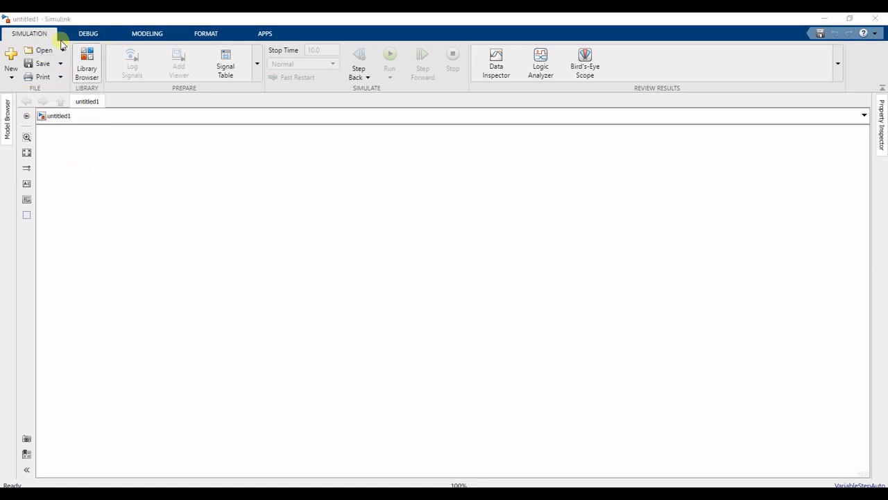
pyautogui.click(107, 118)
pyautogui.click(444, 272)
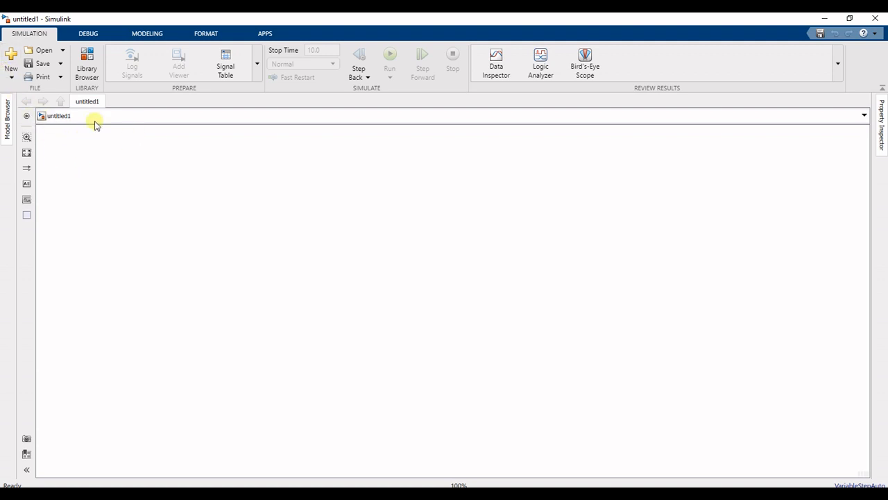
# Open the Simulink Library Browser and look through the list of available block libraries.
pyautogui.click(88, 64)
pyautogui.moveTo(218, 39); pyautogui.dragTo(367, 49)
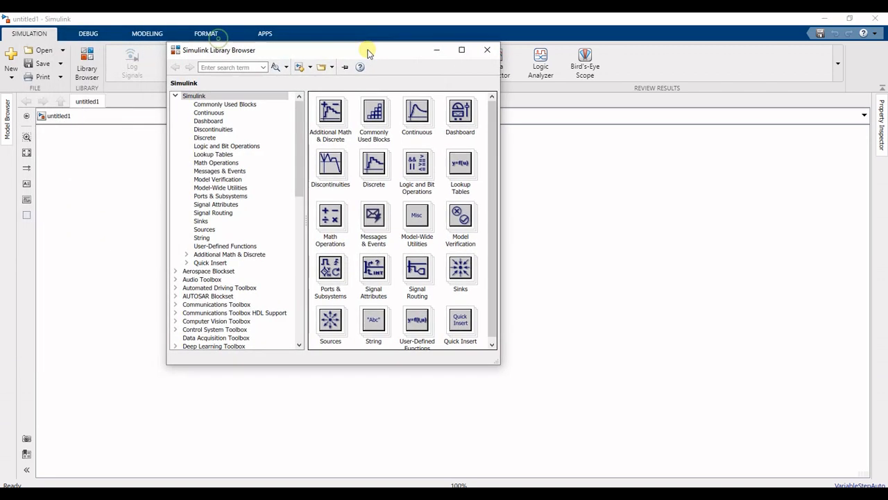
pyautogui.moveTo(302, 119)
pyautogui.mouseDown()
pyautogui.moveTo(297, 246)
pyautogui.moveTo(298, 113)
pyautogui.mouseUp()
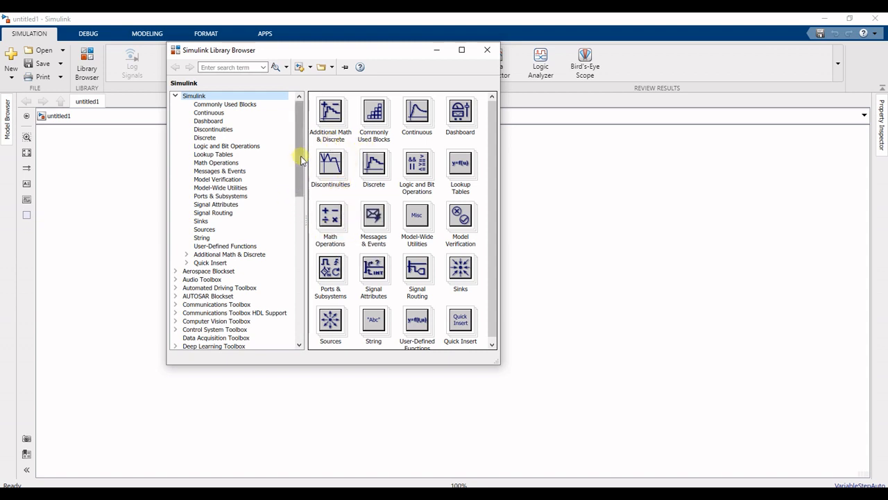
pyautogui.moveTo(301, 162); pyautogui.dragTo(320, 304)
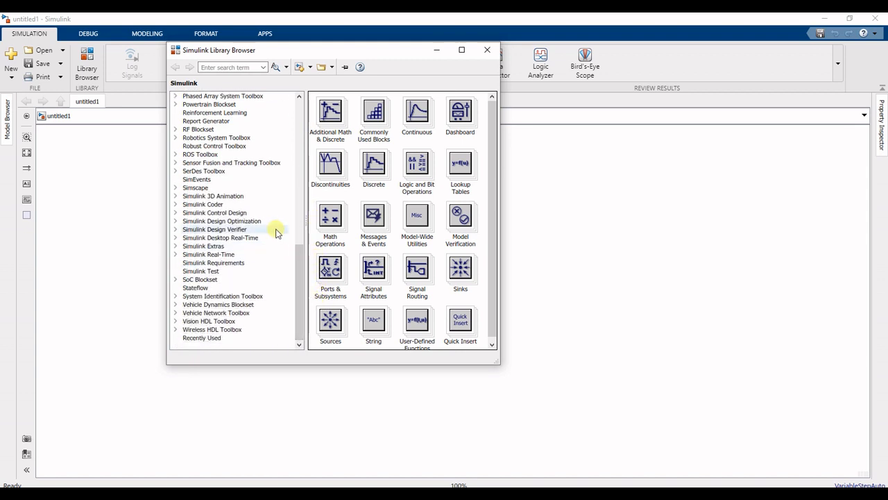
# Locate Simscape in the library list and expand its Electrical library to show the sub-libraries.
pyautogui.moveTo(302, 293); pyautogui.dragTo(299, 252)
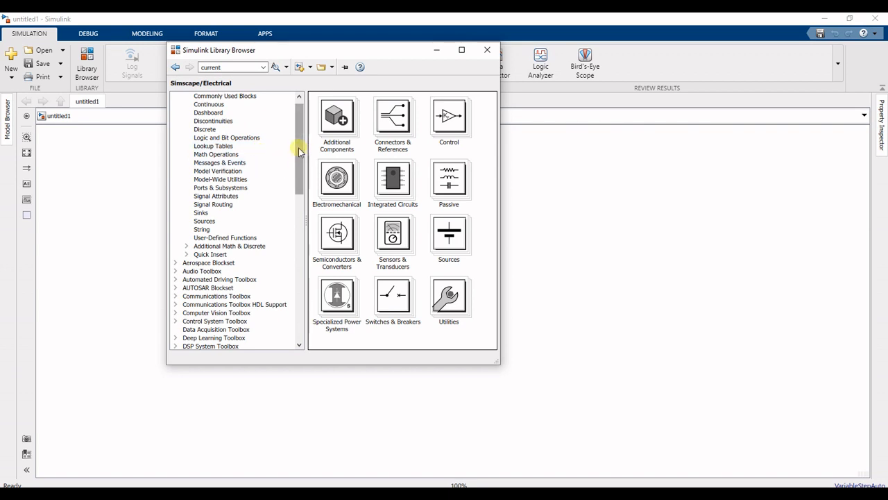
pyautogui.moveTo(300, 151); pyautogui.dragTo(302, 258)
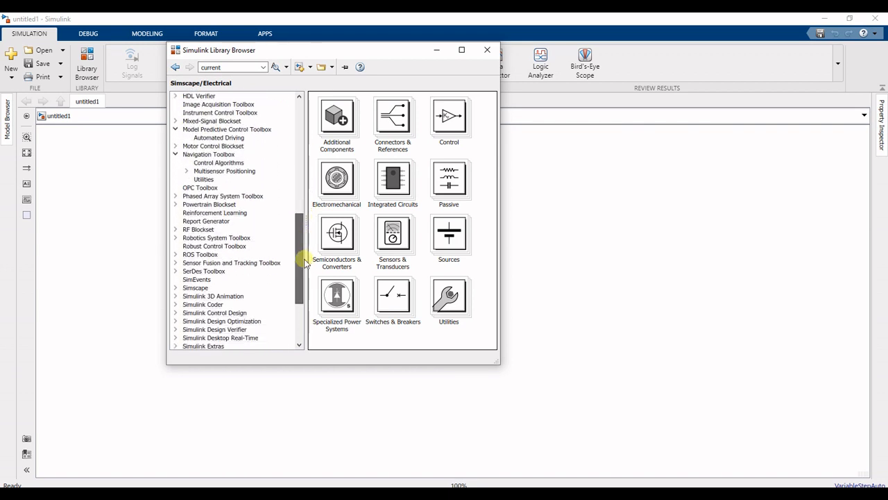
pyautogui.click(175, 289)
pyautogui.moveTo(297, 242); pyautogui.dragTo(185, 273)
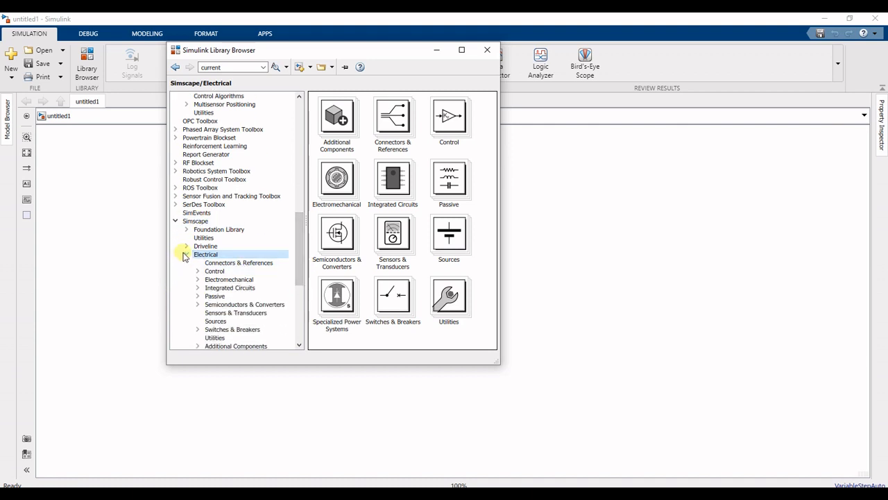
pyautogui.click(185, 256)
pyautogui.click(185, 255)
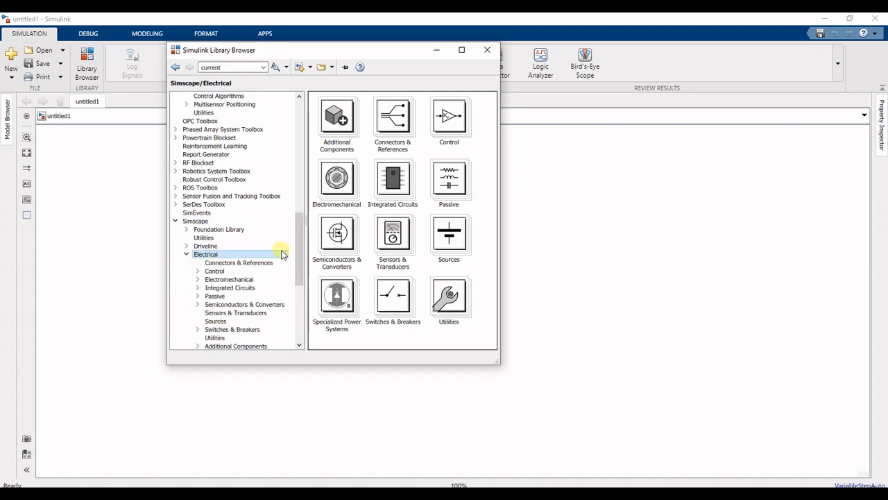
pyautogui.moveTo(297, 240); pyautogui.dragTo(297, 258)
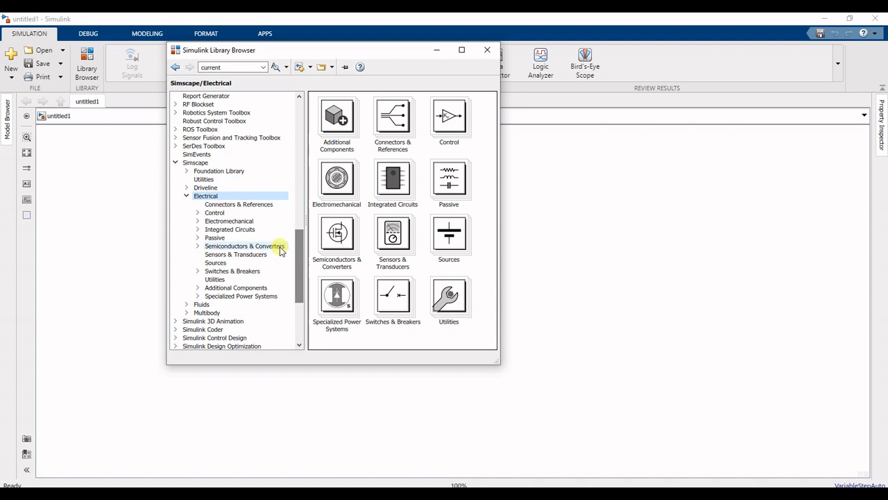
# Examine the Connectors & References, Control and Control Measurements blocks in the Simscape Electrical library.
pyautogui.click(230, 206)
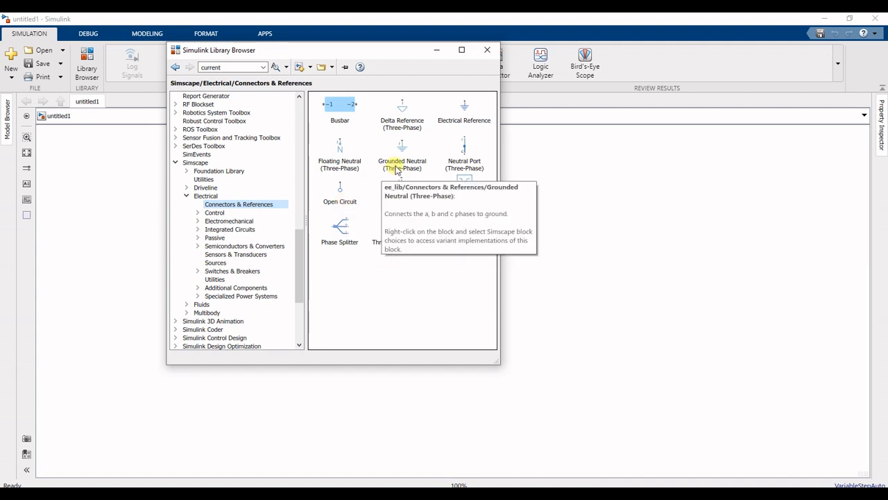
pyautogui.click(270, 212)
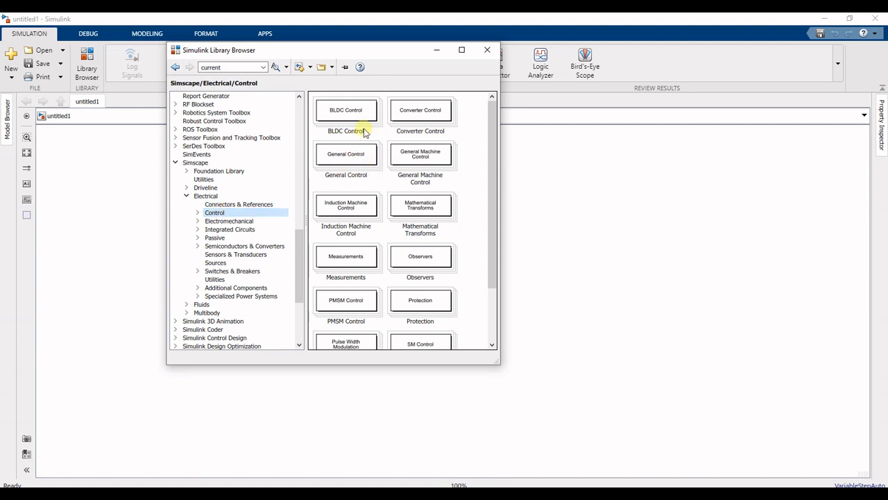
pyautogui.doubleClick(345, 256)
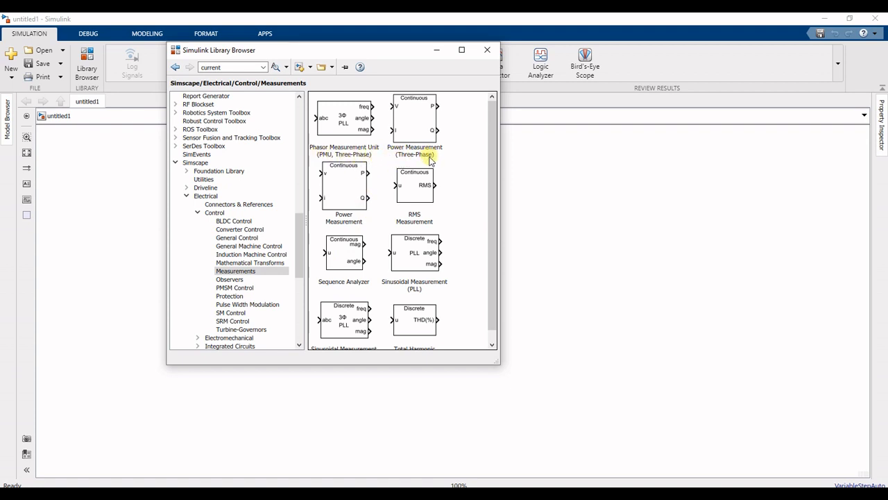
pyautogui.moveTo(495, 161); pyautogui.dragTo(487, 210)
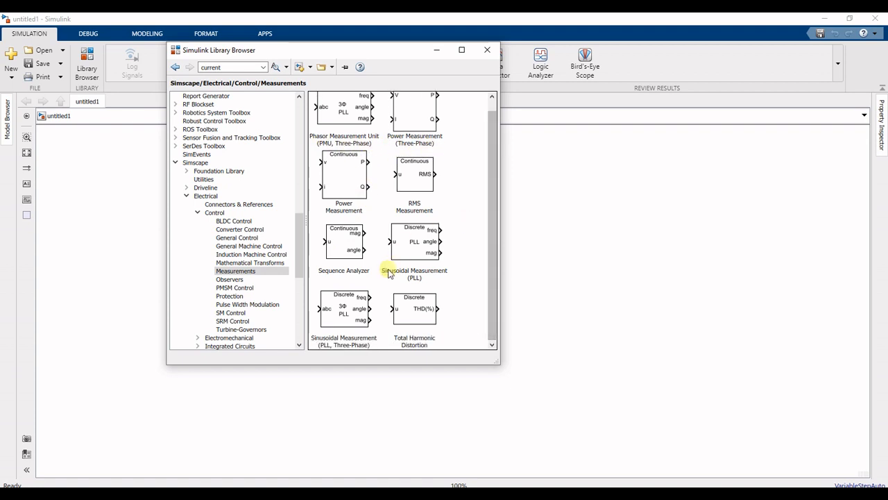
pyautogui.moveTo(298, 250); pyautogui.dragTo(294, 262)
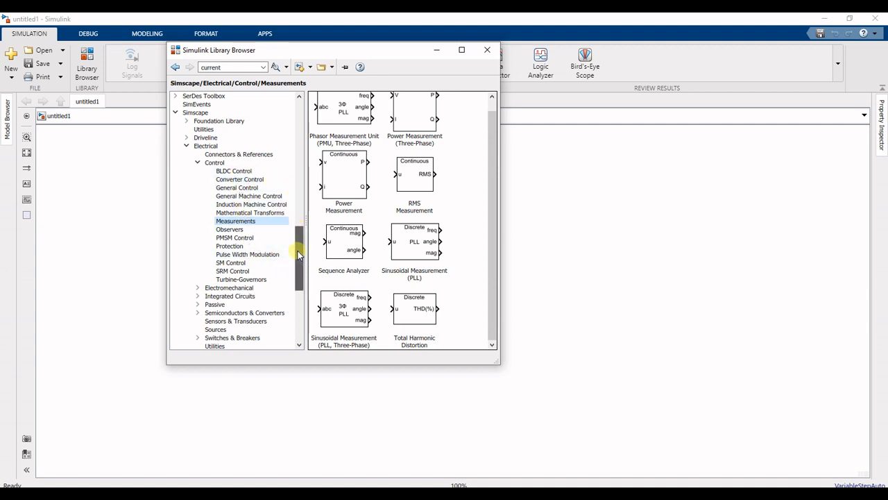
pyautogui.moveTo(298, 250); pyautogui.dragTo(298, 233)
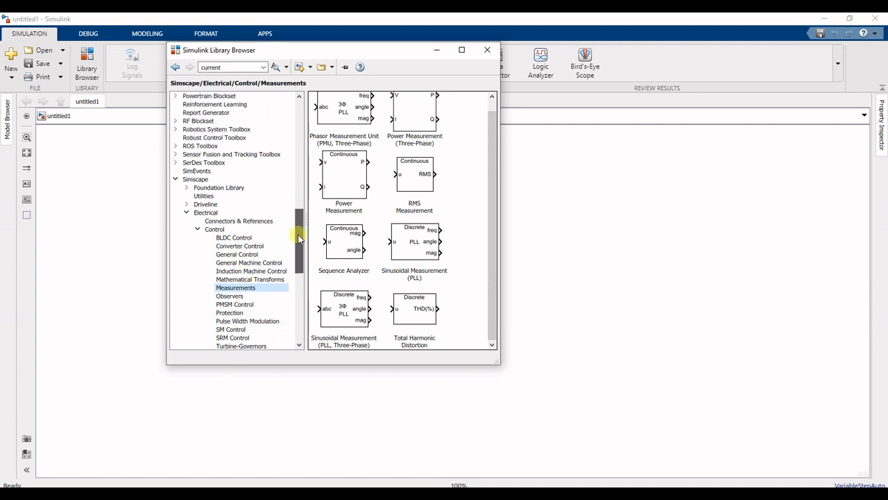
pyautogui.click(199, 229)
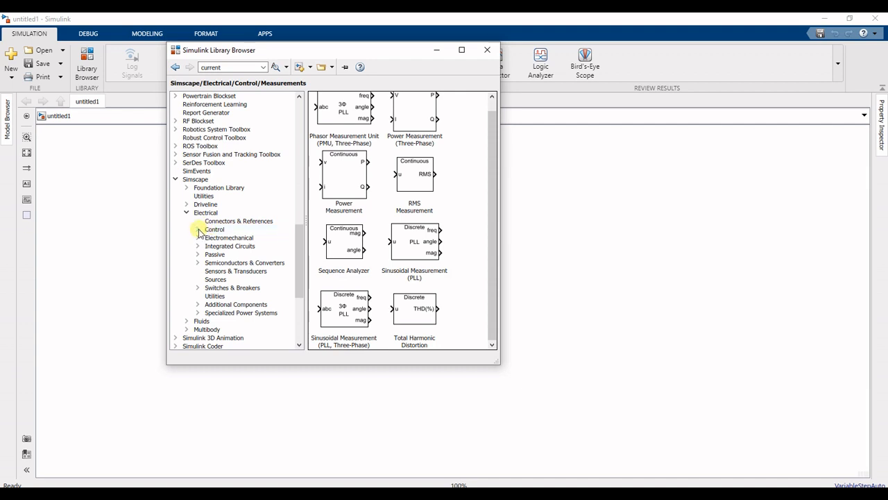
pyautogui.moveTo(299, 251); pyautogui.dragTo(399, 268)
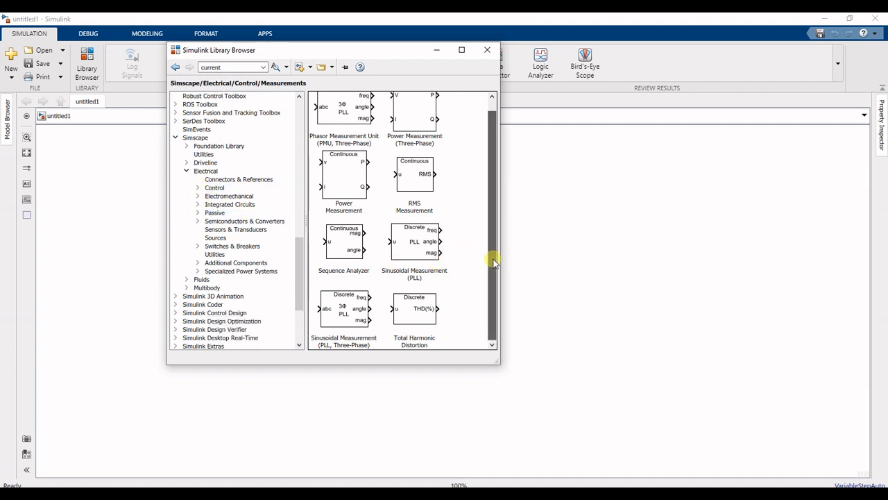
pyautogui.moveTo(494, 261); pyautogui.dragTo(492, 169)
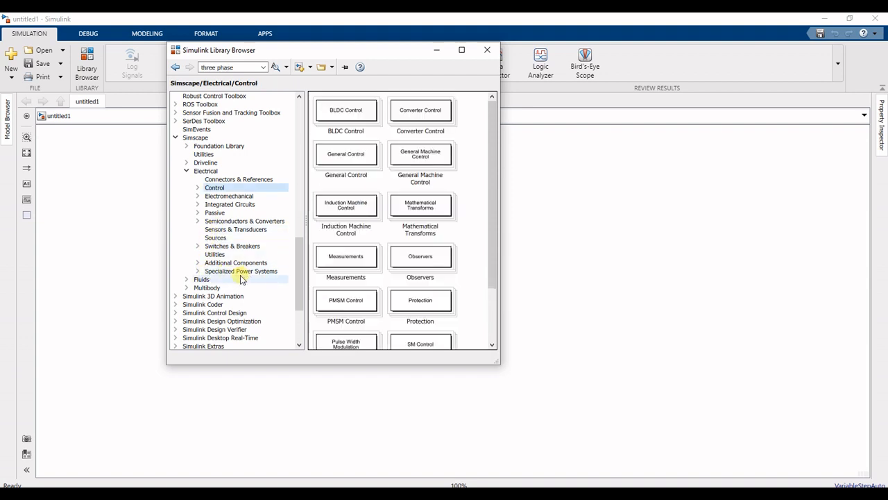
# Add a Three-Phase Source block to model untitled1 from the Electrical Sources in Specialized Power Systems' Fundamental Blocks.
pyautogui.click(210, 271)
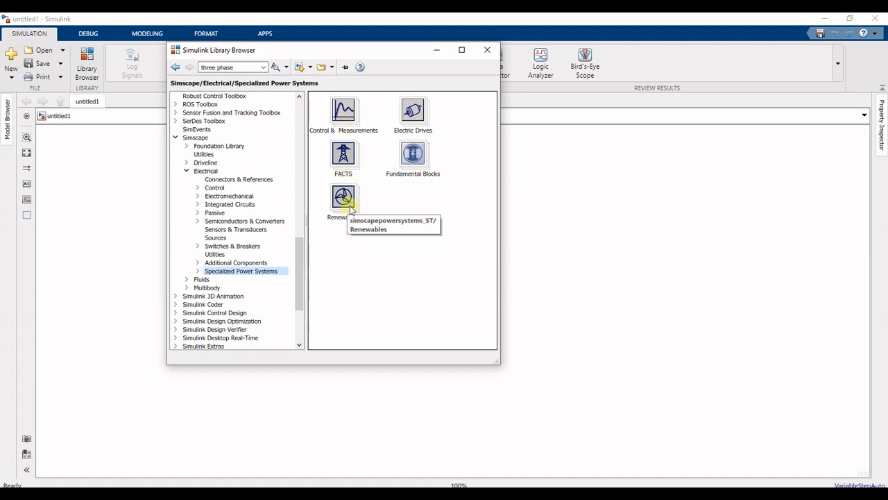
pyautogui.click(197, 271)
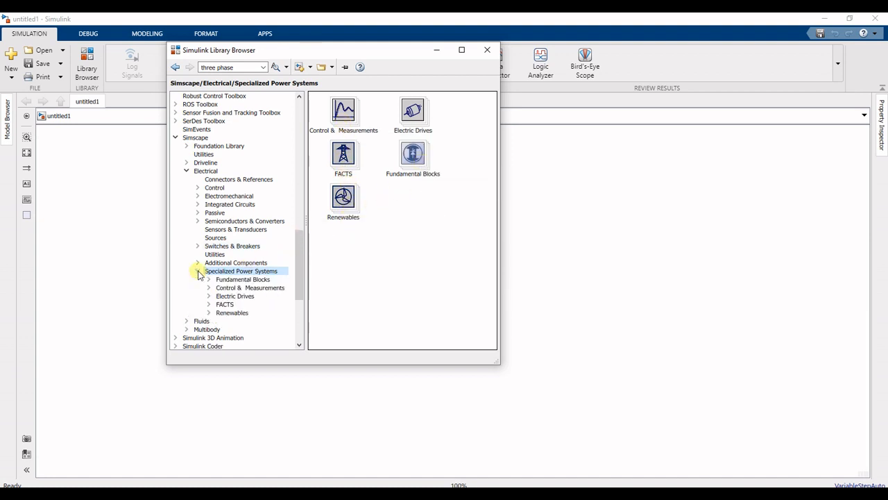
pyautogui.click(222, 280)
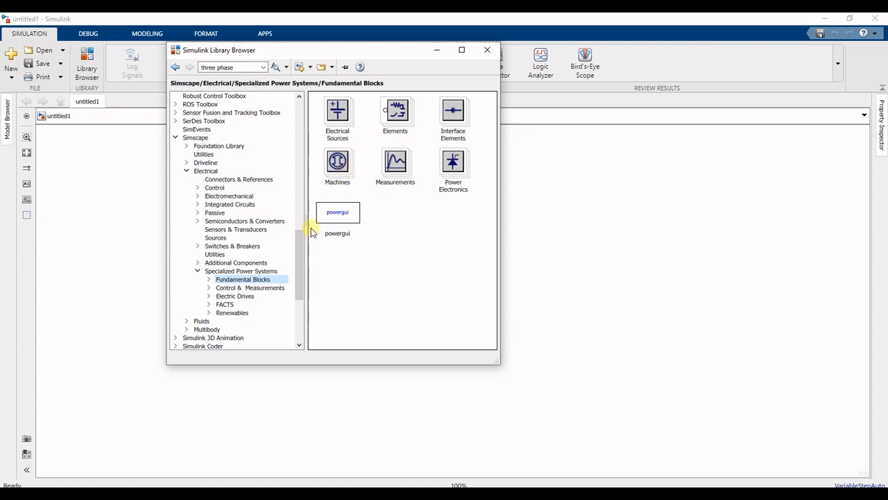
pyautogui.doubleClick(331, 123)
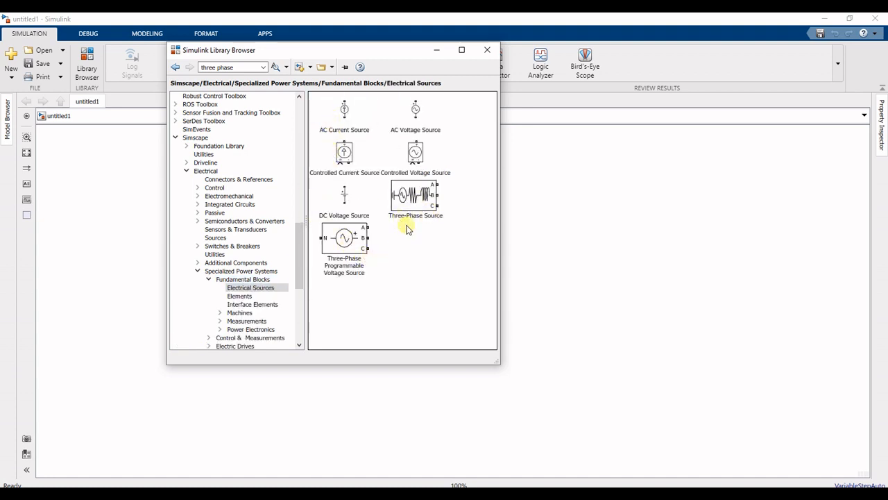
pyautogui.click(415, 197)
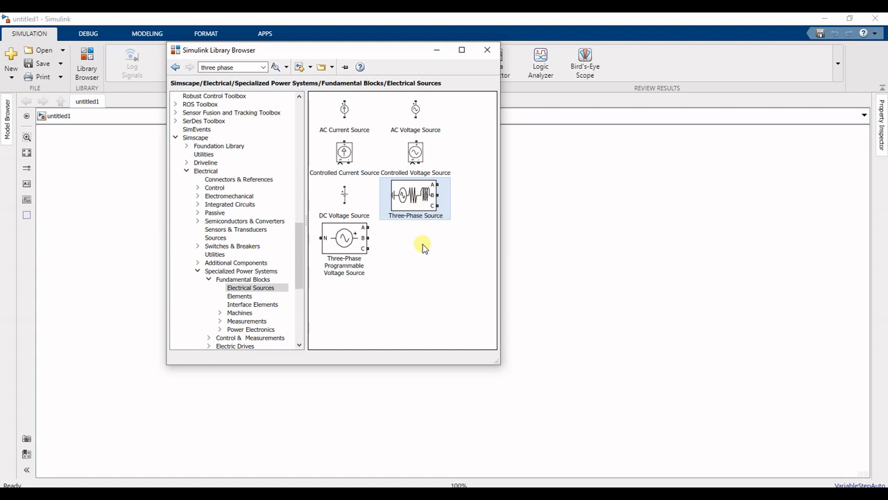
pyautogui.rightClick(415, 199)
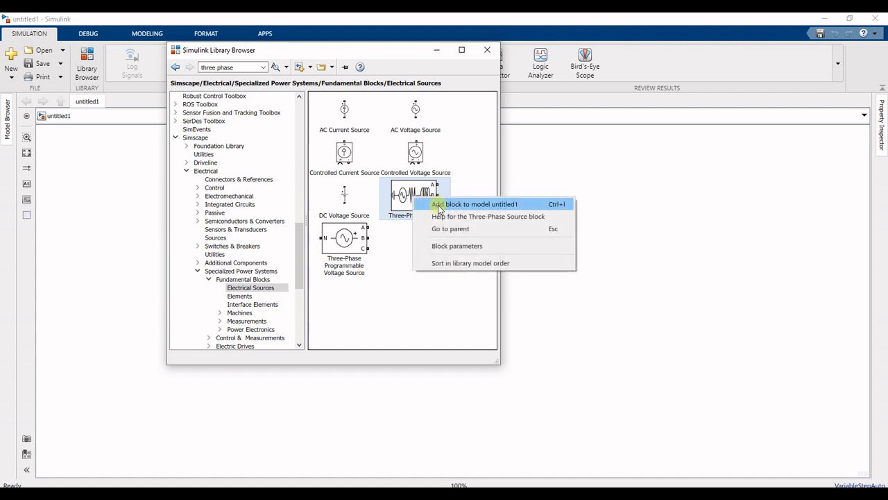
pyautogui.click(483, 205)
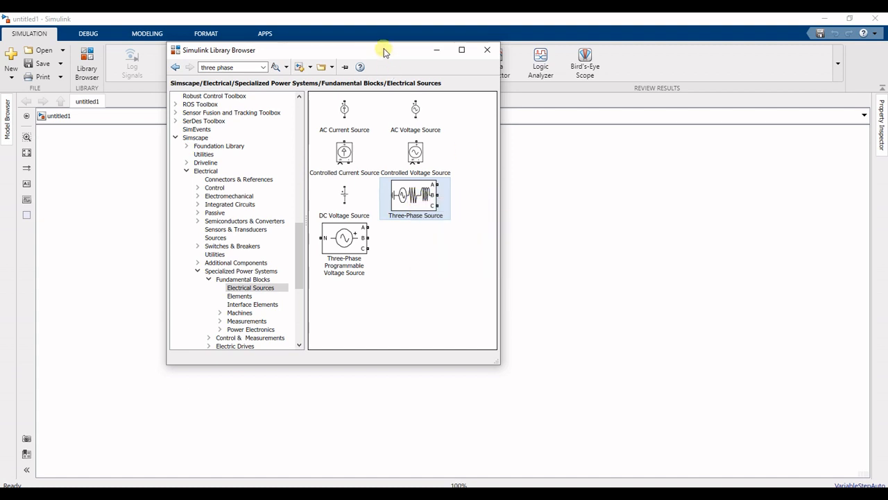
# Add a Three-Phase Programmable Voltage Source block from the Electrical Sources library to model untitled1.
pyautogui.moveTo(384, 50); pyautogui.dragTo(373, 65)
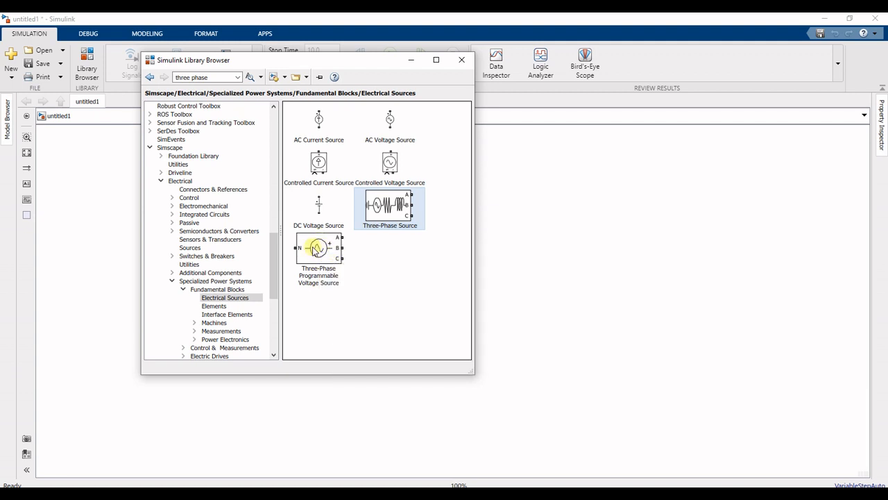
pyautogui.moveTo(352, 61); pyautogui.dragTo(481, 56)
pyautogui.click(558, 492)
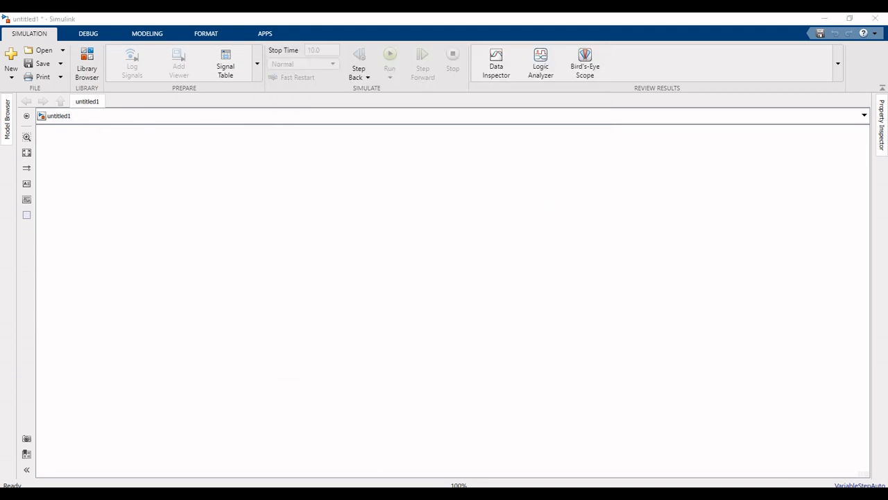
pyautogui.click(558, 491)
pyautogui.rightClick(447, 243)
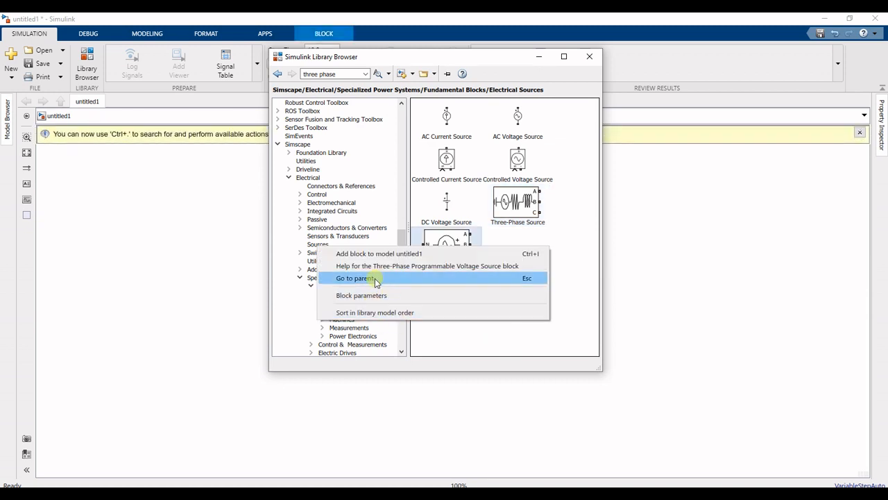
pyautogui.click(392, 256)
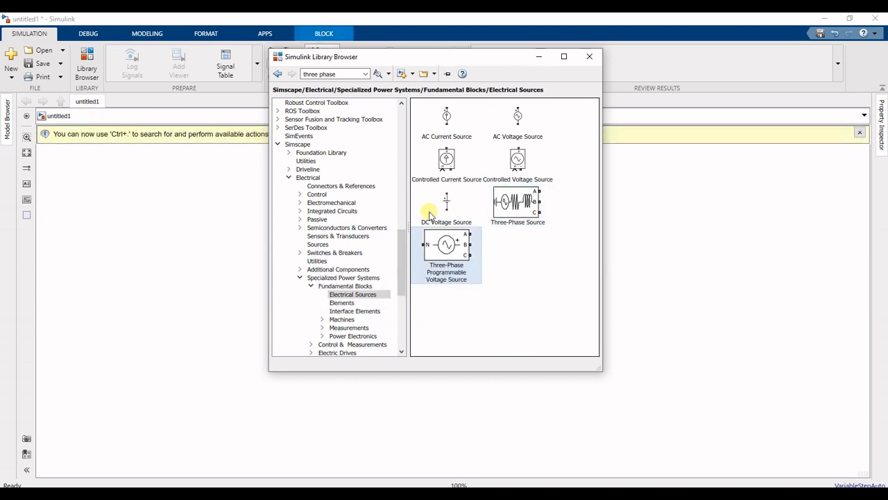
# Separate the two overlapping source blocks on the canvas, placing the Three-Phase Programmable Voltage Source above the Three-Phase Source.
pyautogui.moveTo(482, 57); pyautogui.dragTo(231, 110)
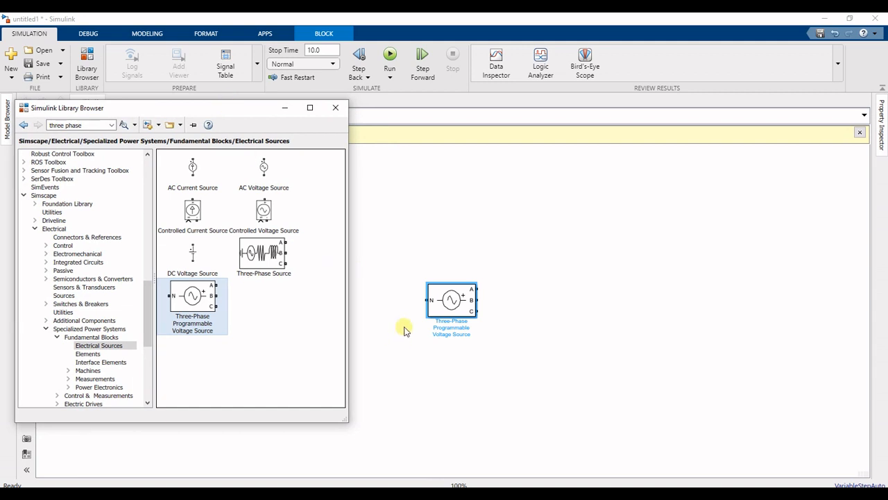
pyautogui.click(451, 286)
pyautogui.moveTo(456, 318); pyautogui.dragTo(376, 214)
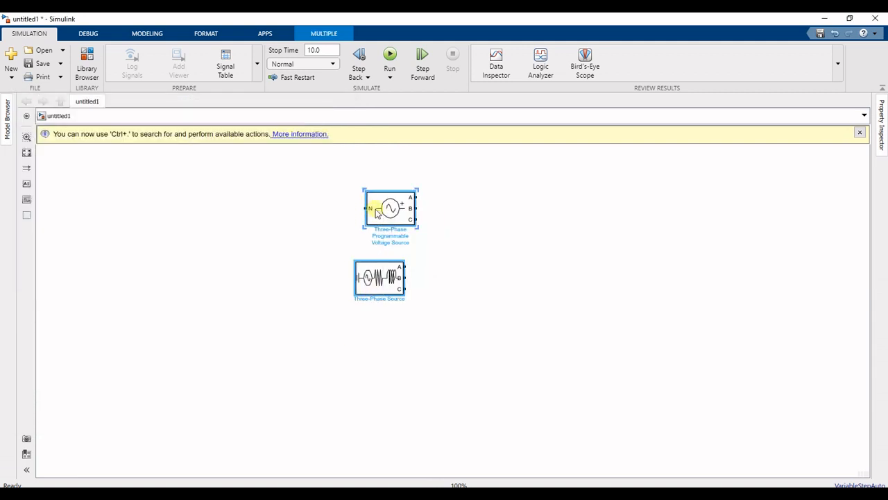
pyautogui.click(451, 317)
pyautogui.click(372, 290)
pyautogui.moveTo(373, 290); pyautogui.dragTo(392, 315)
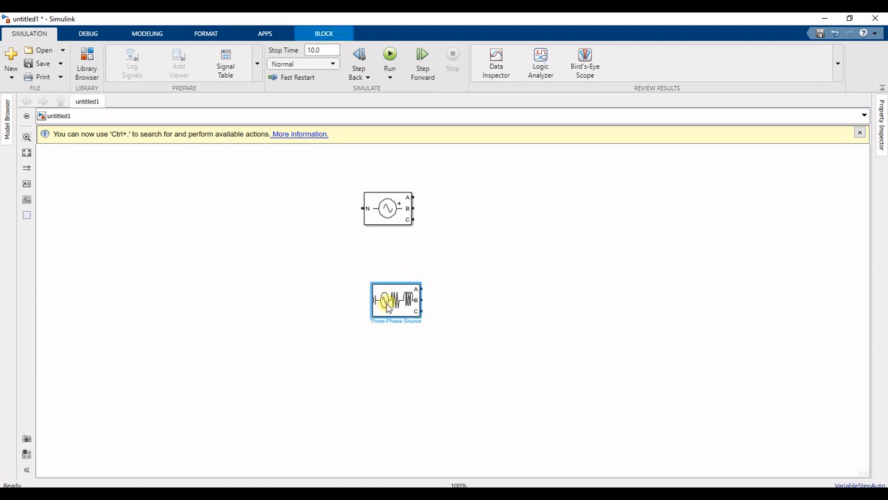
# Compare the parameters of the Three-Phase Programmable Voltage Source, including its time variation options, with those of the Three-Phase Source.
pyautogui.click(386, 216)
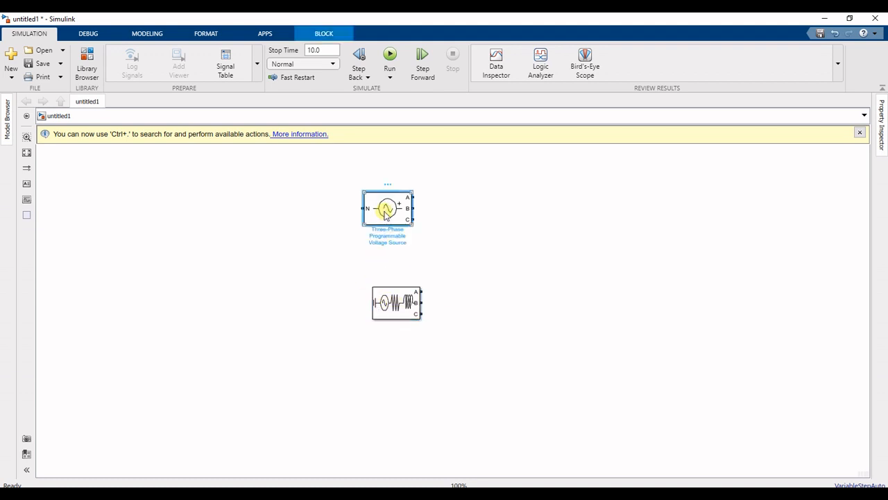
pyautogui.doubleClick(386, 215)
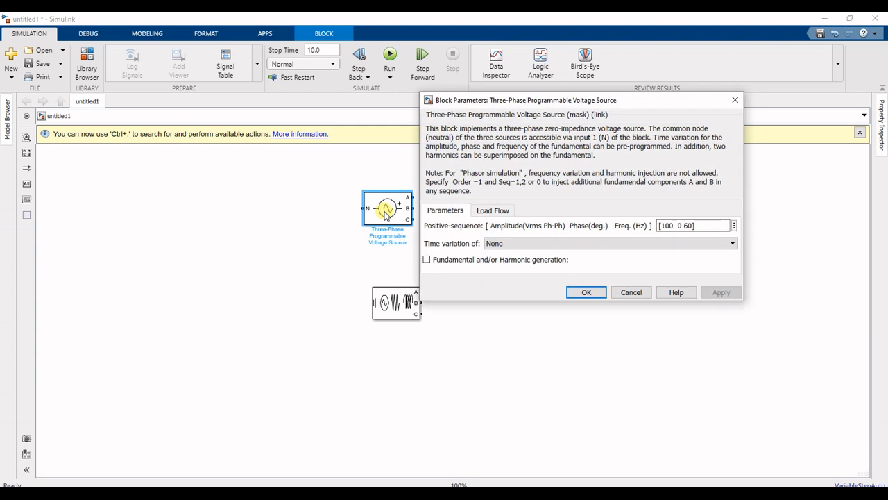
pyautogui.click(531, 243)
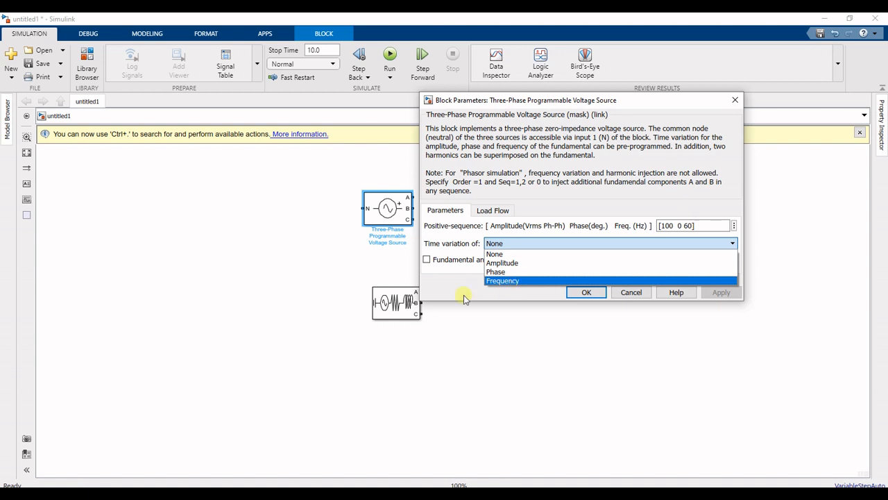
pyautogui.click(403, 312)
pyautogui.doubleClick(403, 312)
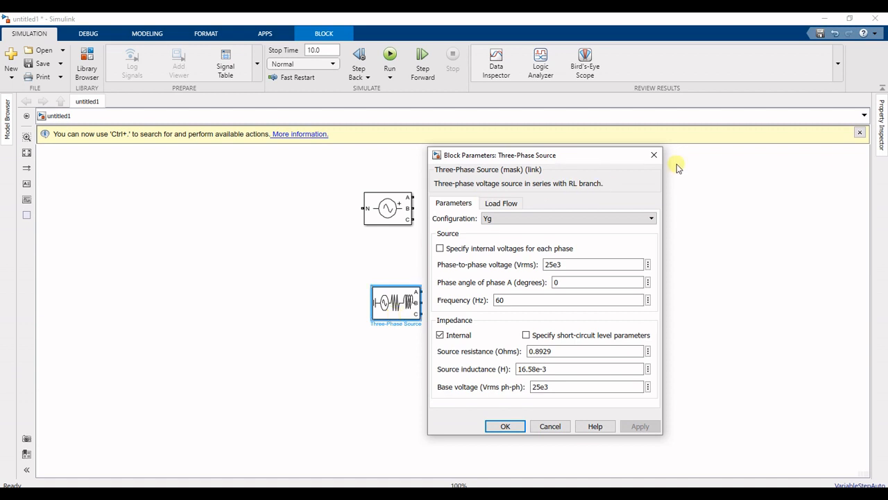
pyautogui.click(654, 155)
# Examine the Amplitude, Phase and Frequency time variation settings of the Three-Phase Programmable Voltage Source.
pyautogui.doubleClick(404, 202)
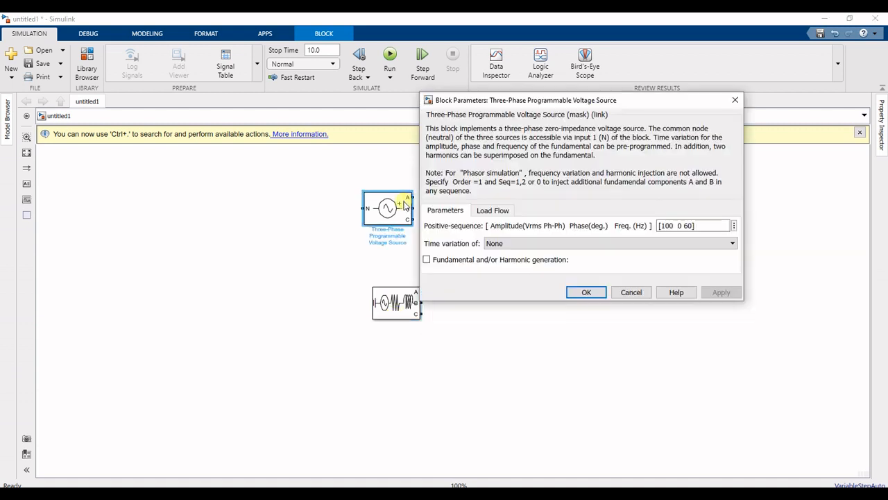
pyautogui.click(527, 244)
pyautogui.click(515, 263)
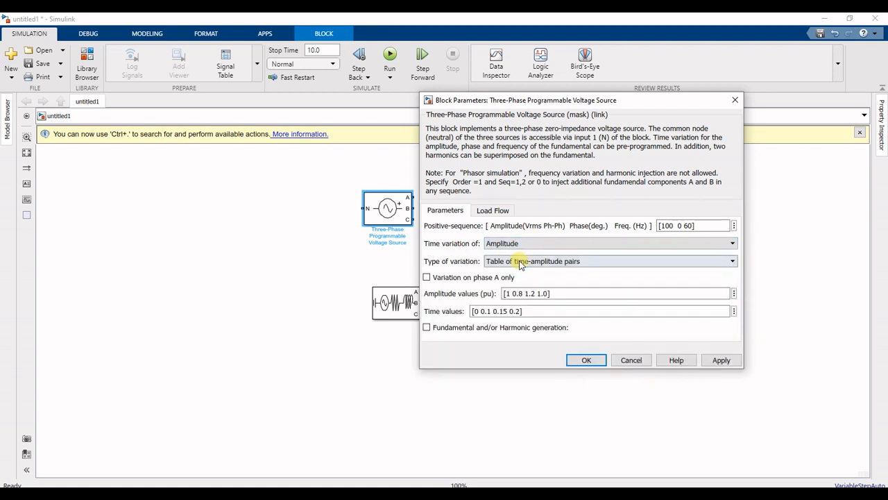
pyautogui.click(526, 244)
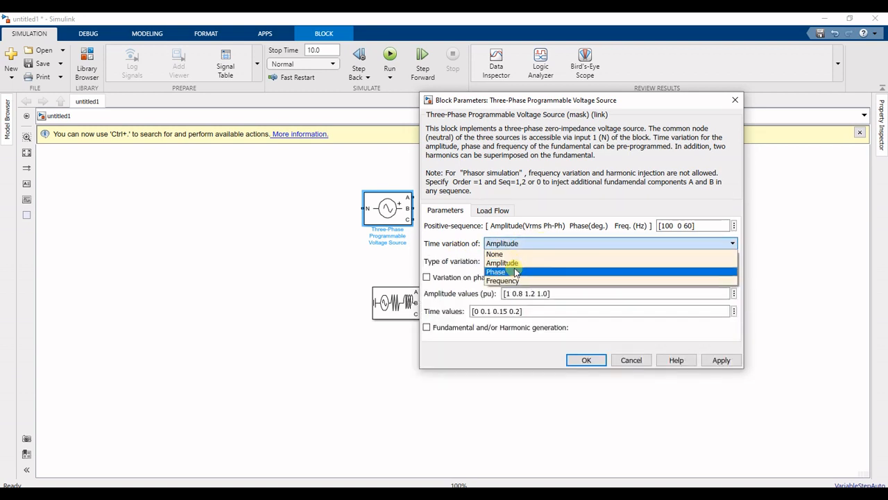
pyautogui.click(515, 270)
pyautogui.click(517, 245)
pyautogui.click(517, 280)
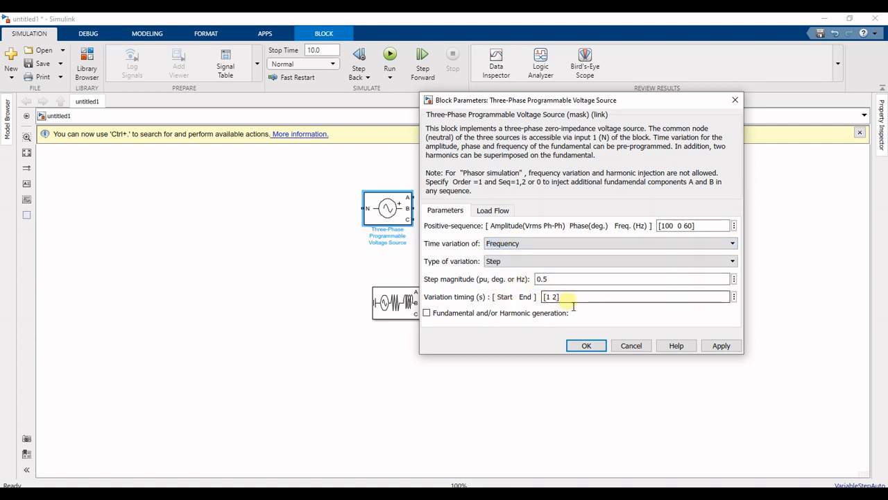
pyautogui.moveTo(549, 102); pyautogui.dragTo(598, 104)
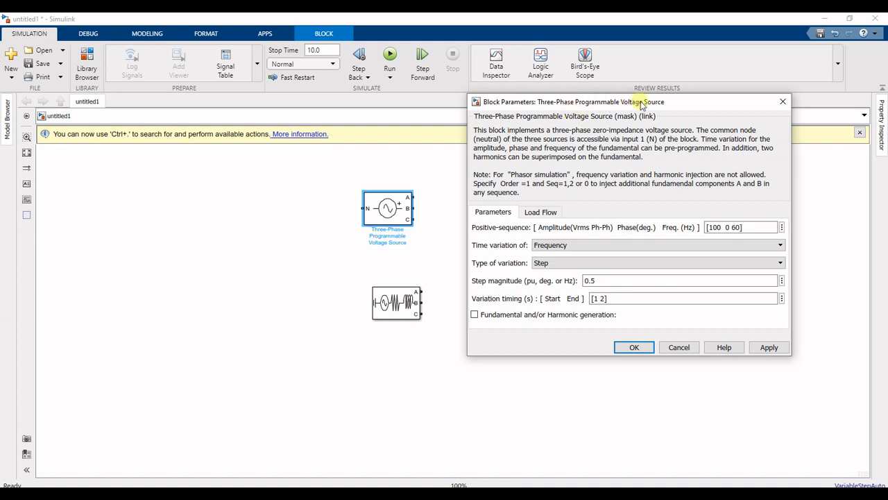
# Set the Three-Phase Source's phase-to-phase voltage to 400 Vrms and frequency to 50 Hz, and shift the block away from the canvas centre.
pyautogui.doubleClick(397, 301)
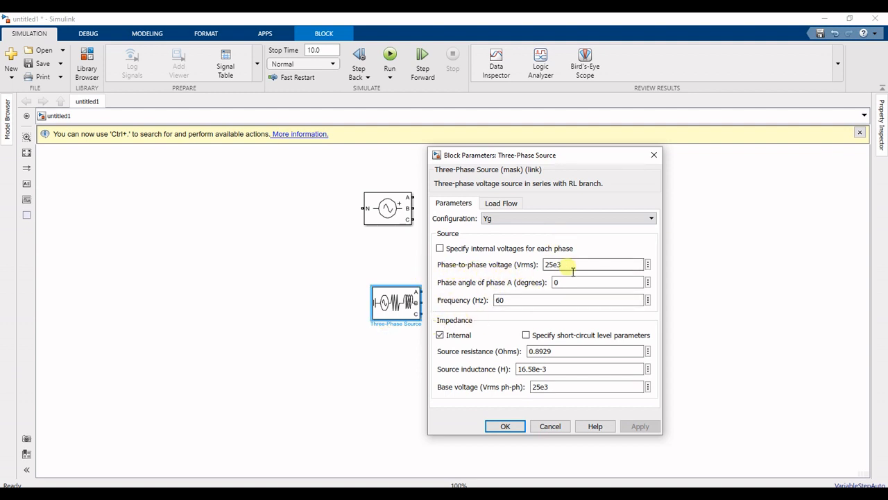
pyautogui.press('Delete')
pyautogui.press('Delete')
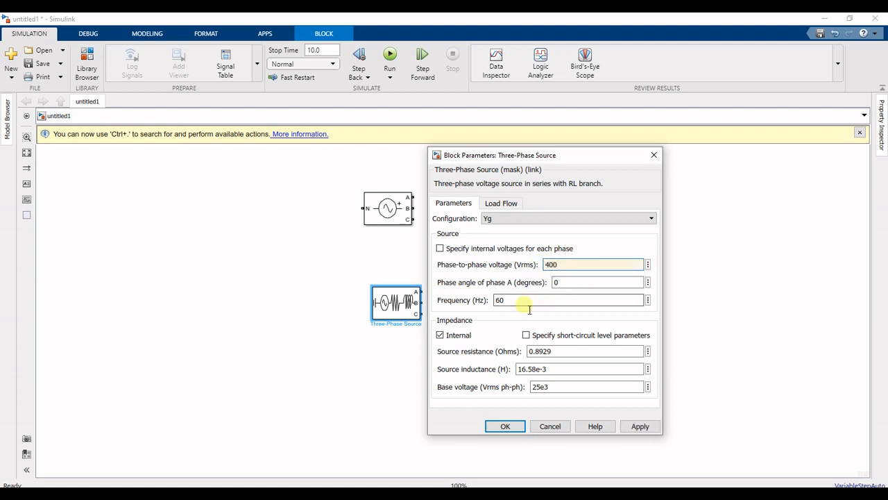
pyautogui.click(495, 302)
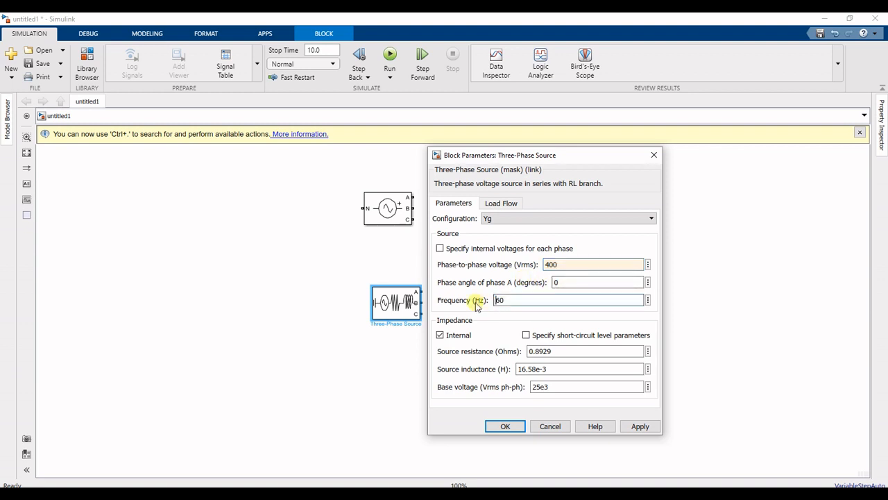
pyautogui.press('Delete')
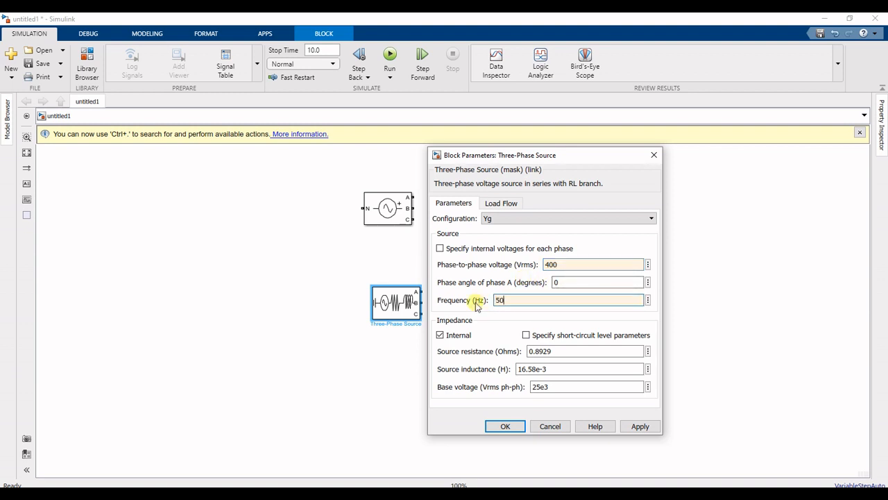
pyautogui.click(504, 427)
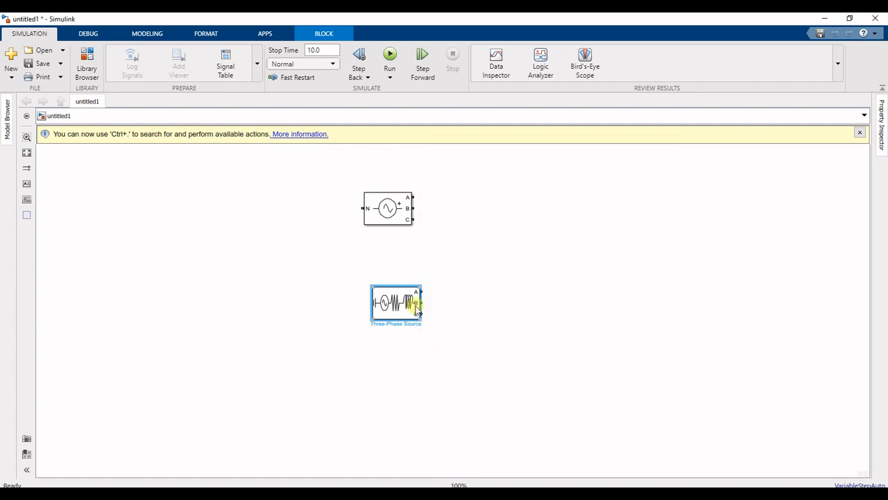
pyautogui.moveTo(417, 310); pyautogui.dragTo(350, 287)
pyautogui.click(516, 269)
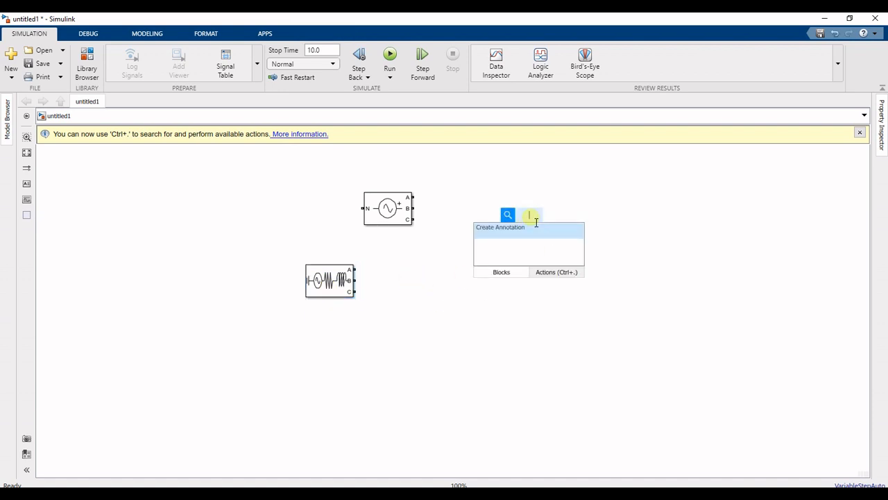
pyautogui.write('three')
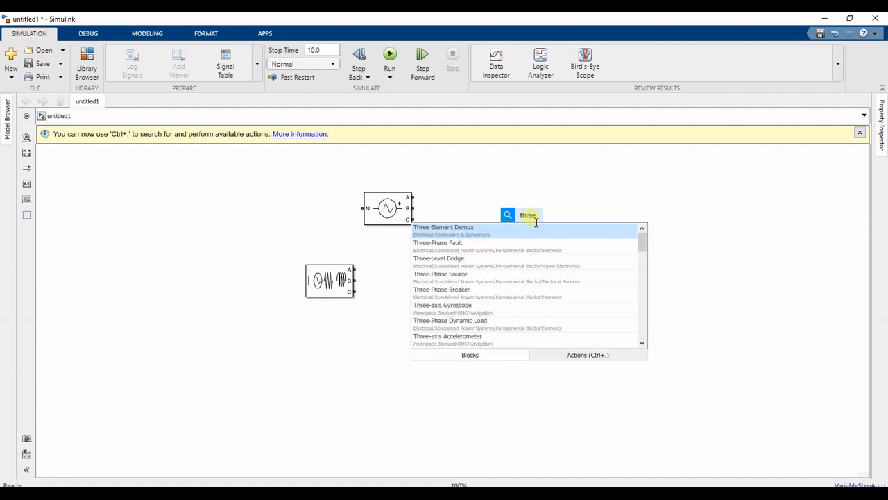
pyautogui.write(' phase')
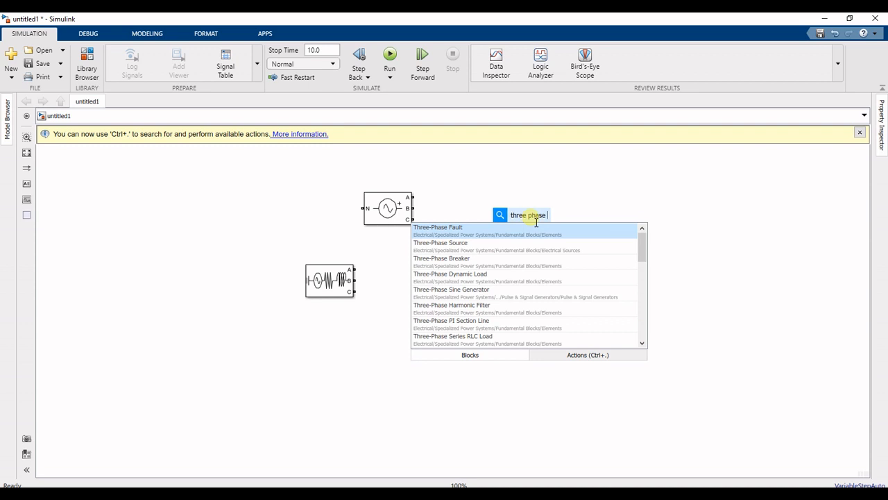
pyautogui.write(' vol')
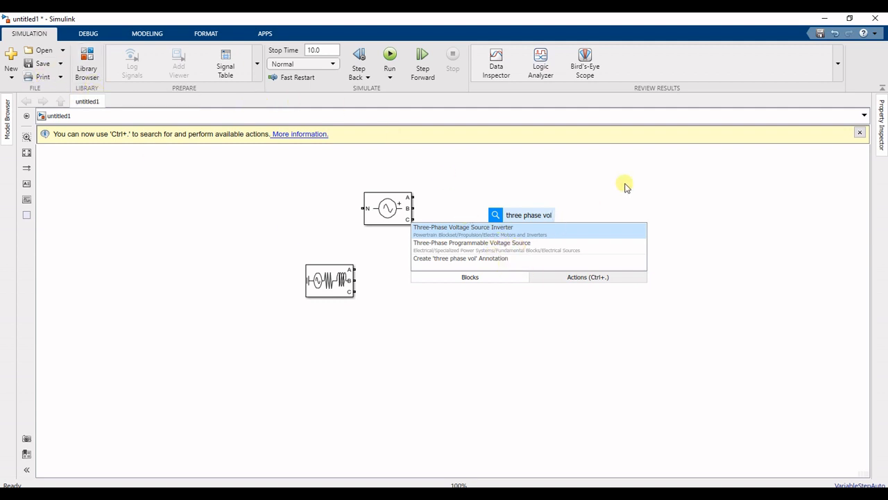
pyautogui.press('BackSpace')
pyautogui.press('BackSpace')
pyautogui.press('BackSpace')
pyautogui.press('BackSpace')
pyautogui.press('BackSpace')
pyautogui.press('BackSpace')
pyautogui.press('BackSpace')
pyautogui.press('BackSpace')
pyautogui.press('BackSpace')
pyautogui.press('BackSpace')
pyautogui.press('BackSpace')
pyautogui.press('BackSpace')
pyautogui.press('BackSpace')
pyautogui.press('BackSpace')
pyautogui.press('BackSpace')
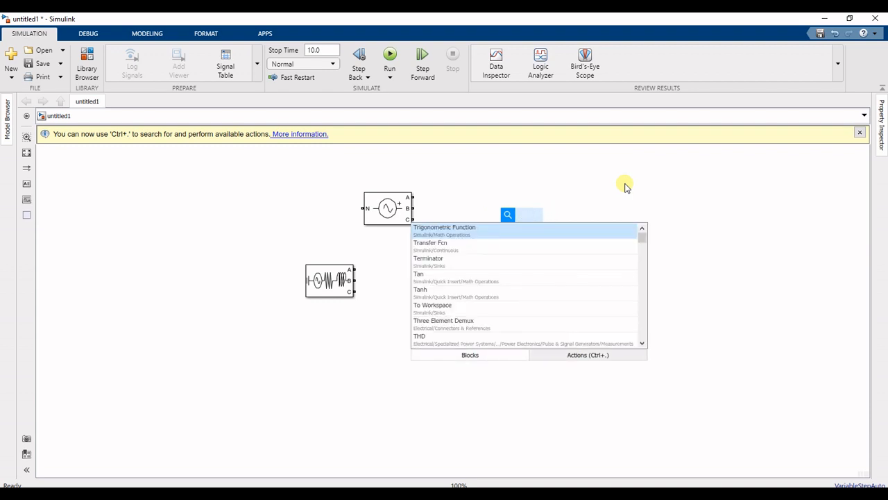
# Add a Scope block from Simulink/Sinks and delete the unconnected line at phase A of the Three-Phase Source.
pyautogui.write('scope')
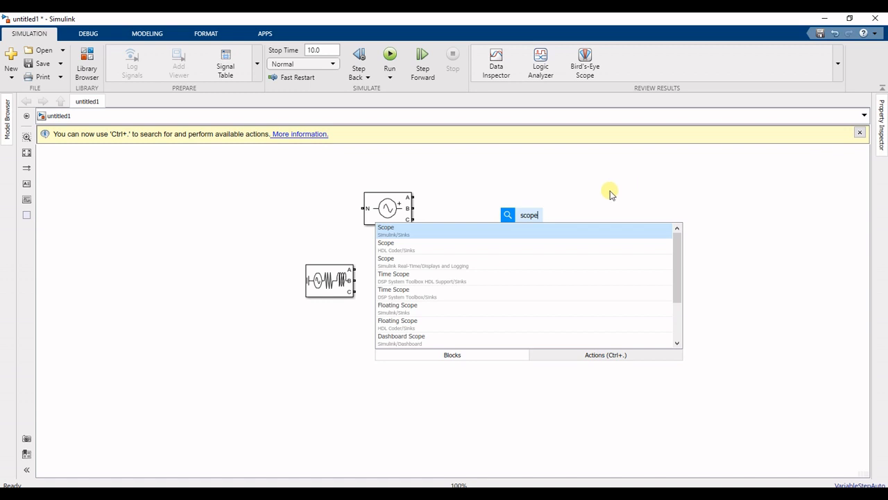
pyautogui.click(537, 233)
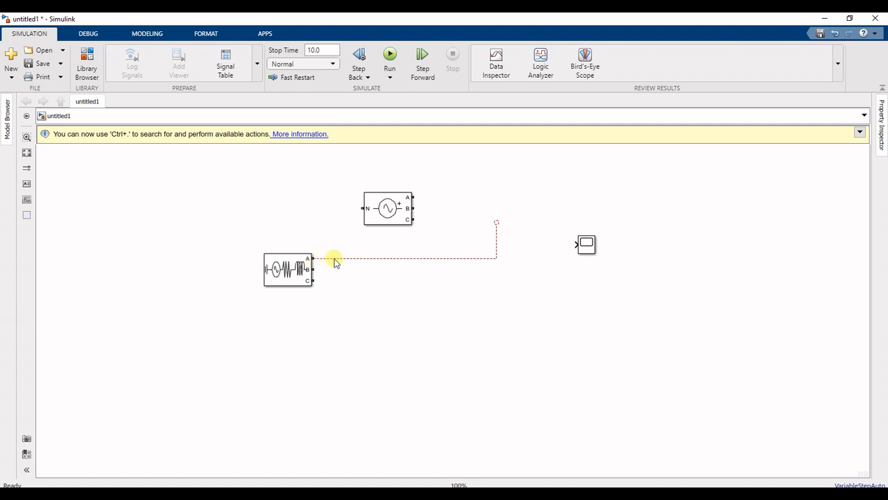
pyautogui.click(334, 258)
pyautogui.press('Delete')
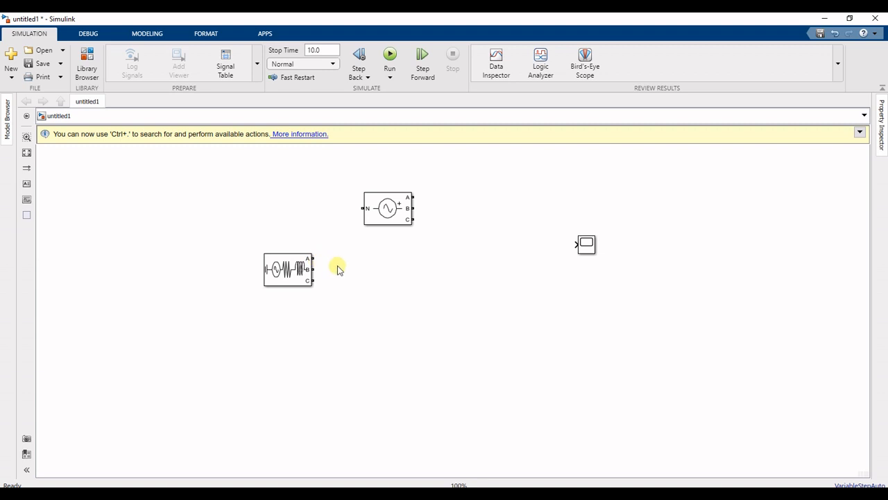
# Add a Three-Phase V-I Measurement block and position it between the Three-Phase Source and the Scope.
pyautogui.doubleClick(442, 263)
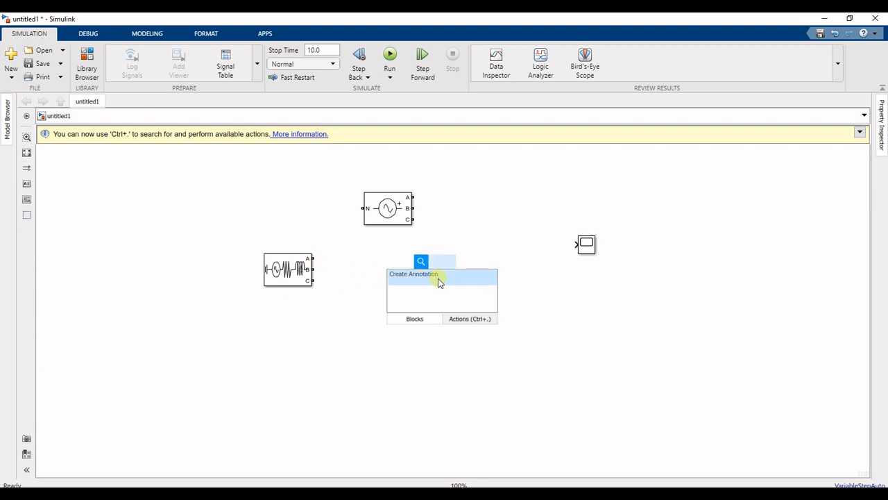
pyautogui.write('three')
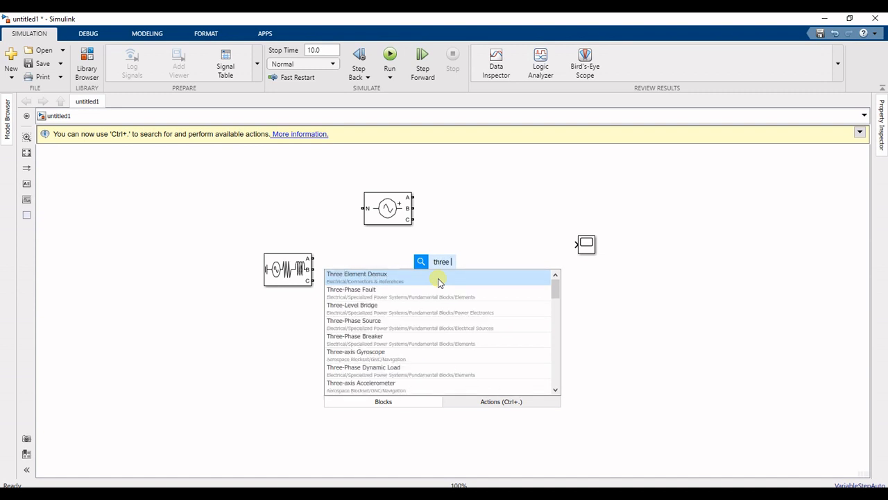
pyautogui.write(' phas')
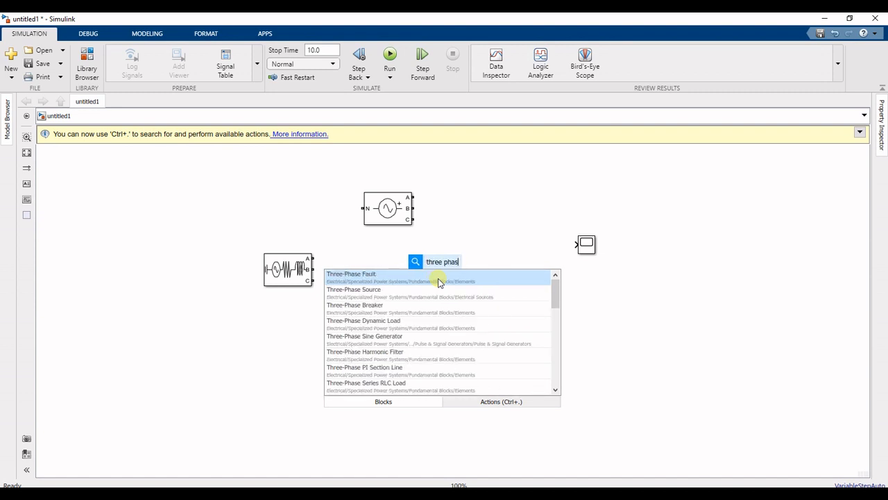
pyautogui.write('e mea')
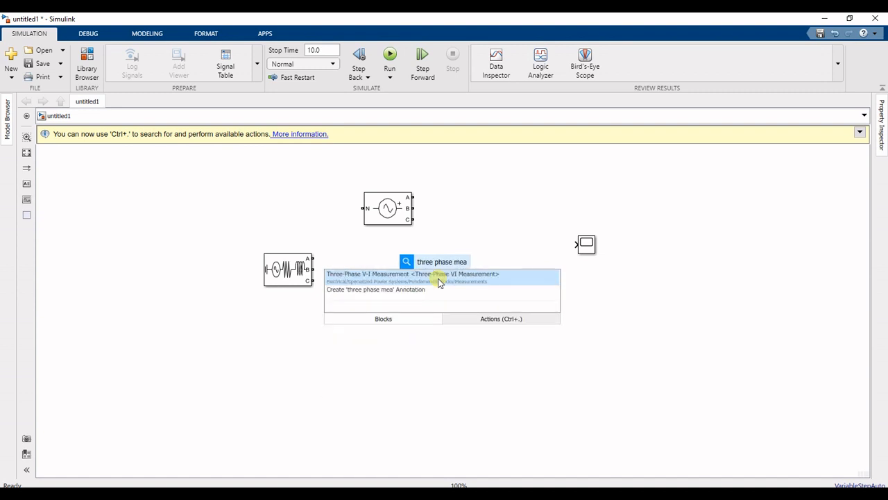
pyautogui.click(439, 279)
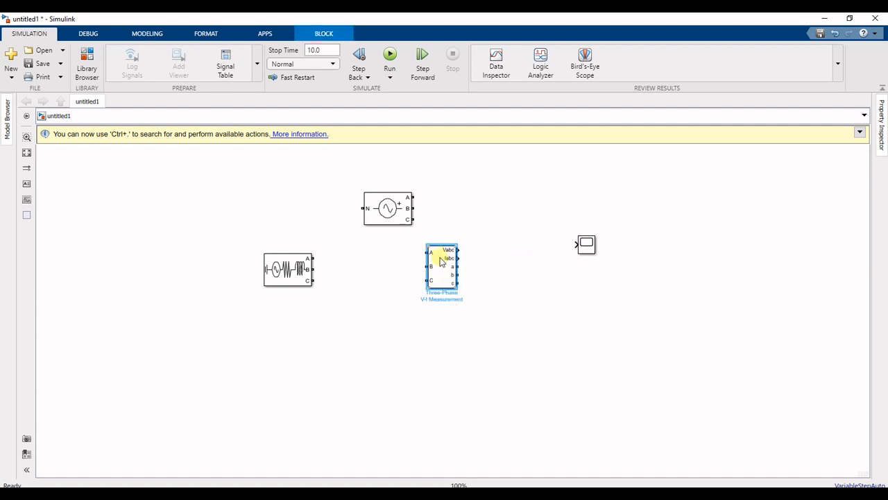
pyautogui.moveTo(430, 263); pyautogui.dragTo(467, 280)
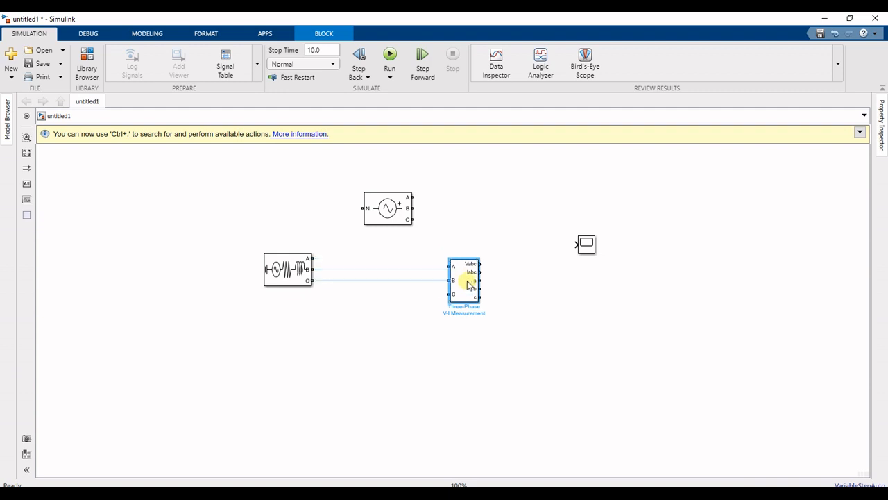
# Connect phases A, B and C of the Three-Phase Source to the matching V-I Measurement inputs, and move the source farther from the measurement block.
pyautogui.moveTo(324, 265); pyautogui.dragTo(450, 268)
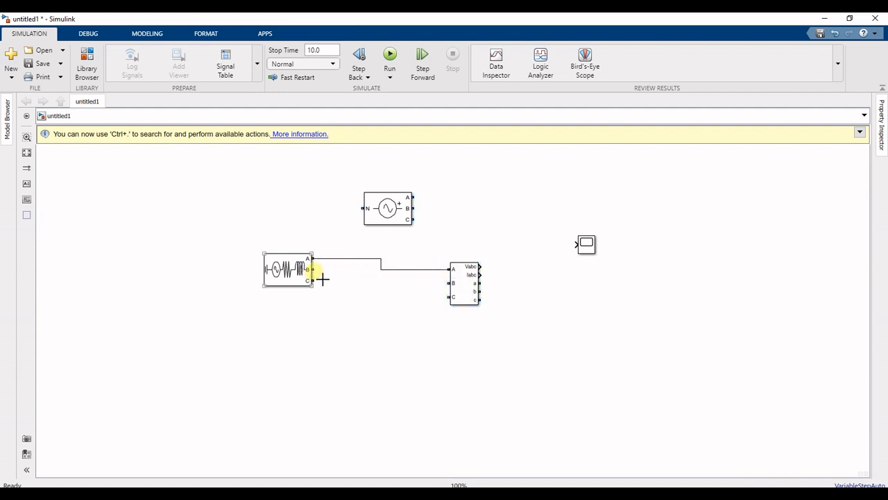
pyautogui.moveTo(312, 270); pyautogui.dragTo(450, 282)
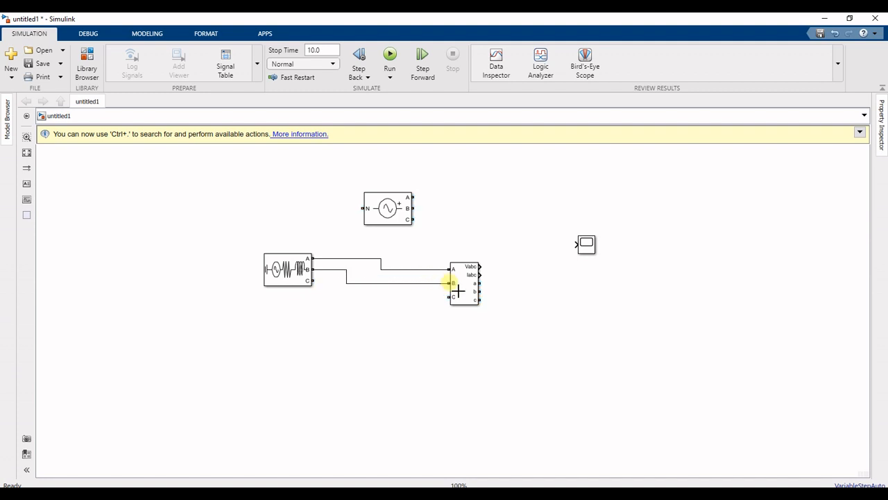
pyautogui.click(464, 275)
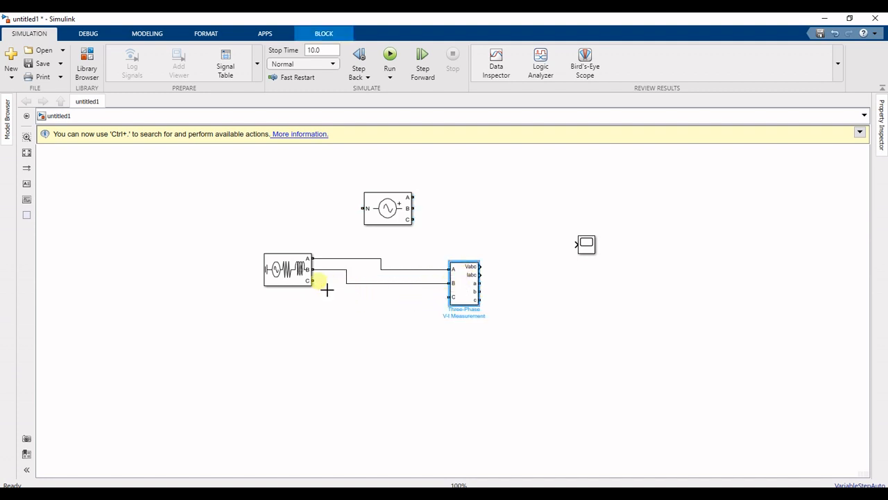
pyautogui.moveTo(314, 280); pyautogui.dragTo(453, 304)
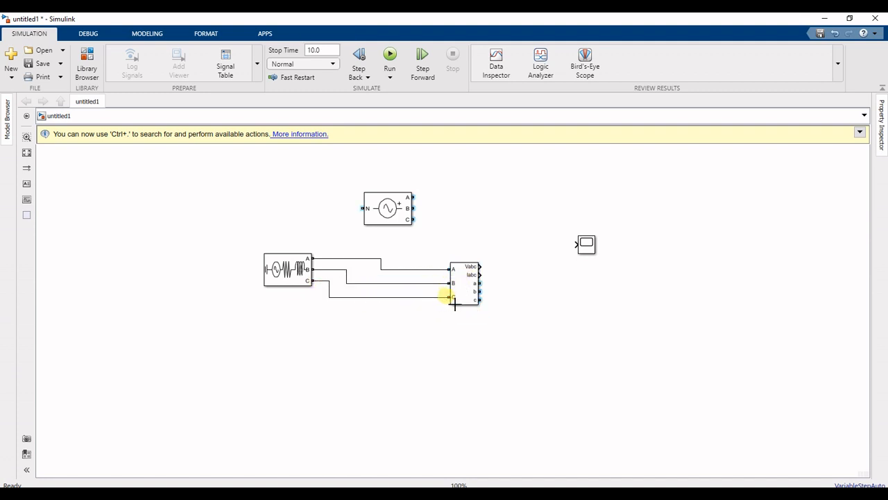
pyautogui.click(463, 299)
pyautogui.moveTo(278, 273); pyautogui.dragTo(246, 274)
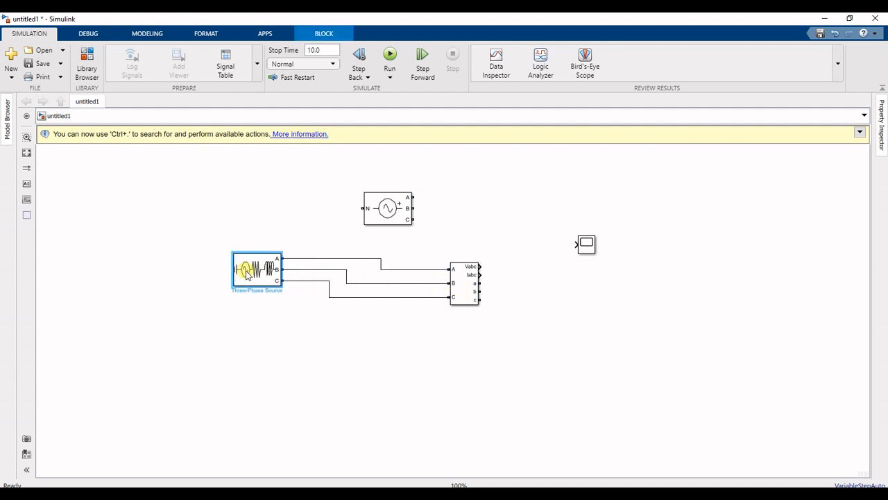
# Enlarge the Scope and wire the Vabc and Iabc outputs of the V-I Measurement block to two Scope inputs.
pyautogui.moveTo(481, 267); pyautogui.dragTo(656, 285)
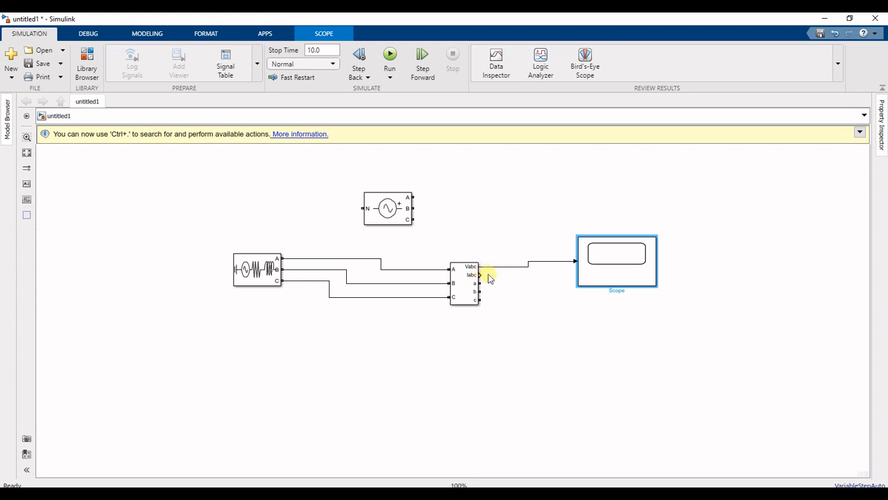
pyautogui.moveTo(491, 284); pyautogui.dragTo(583, 281)
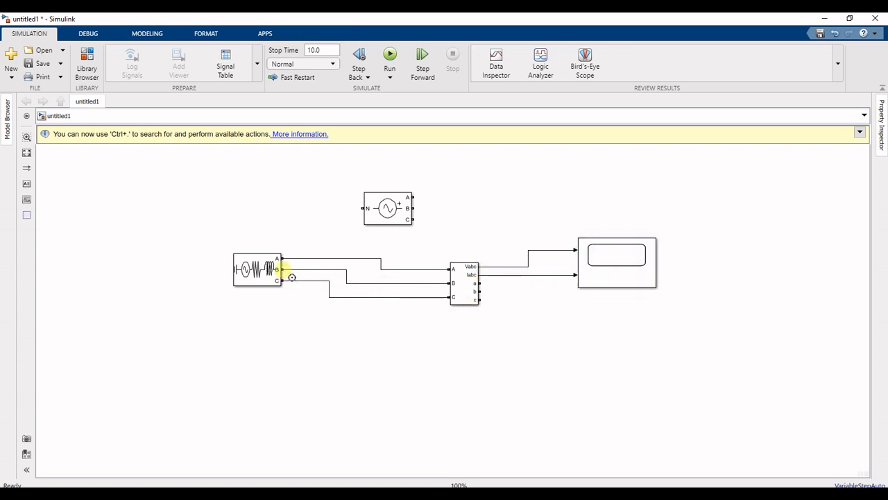
# Align the Three-Phase Source with the V-I Measurement block, and move the measurement block and Scope closer to the source.
pyautogui.scroll(2, 283, 291)
pyautogui.scroll(2, 283, 290)
pyautogui.scroll(3, 279, 234)
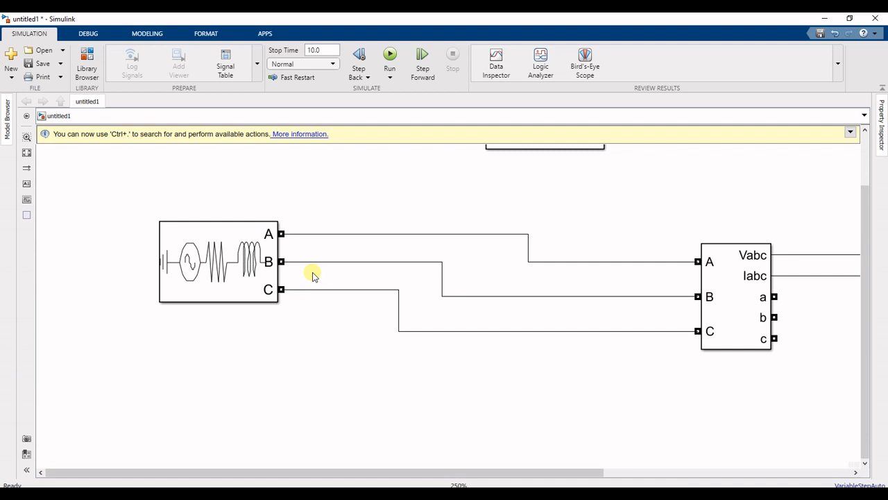
pyautogui.moveTo(233, 272); pyautogui.dragTo(216, 306)
pyautogui.scroll(-2, 364, 293)
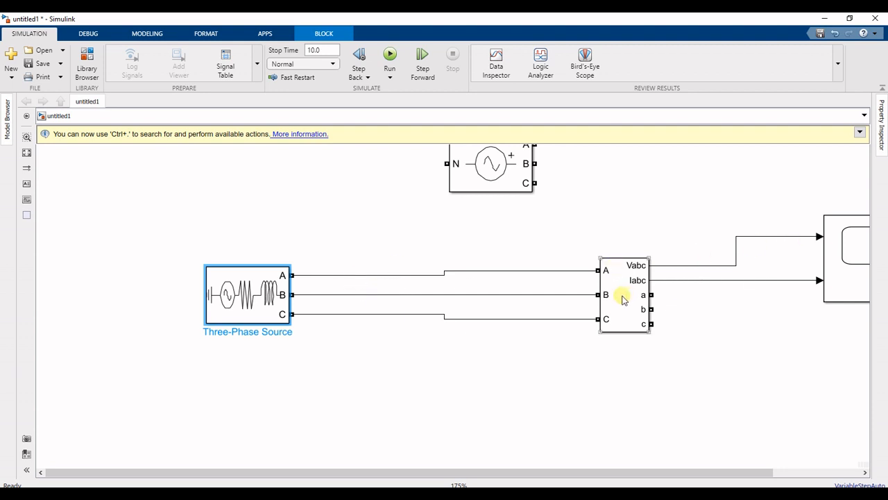
pyautogui.moveTo(622, 299); pyautogui.dragTo(504, 299)
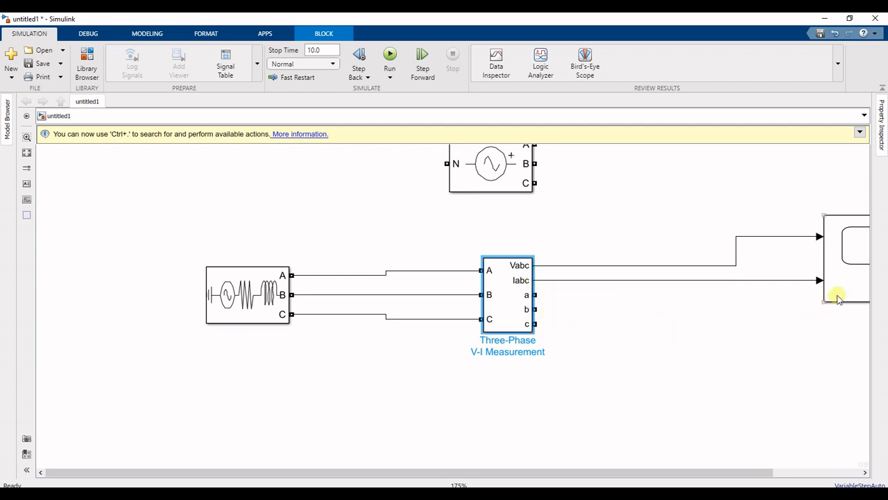
pyautogui.moveTo(836, 295); pyautogui.dragTo(683, 299)
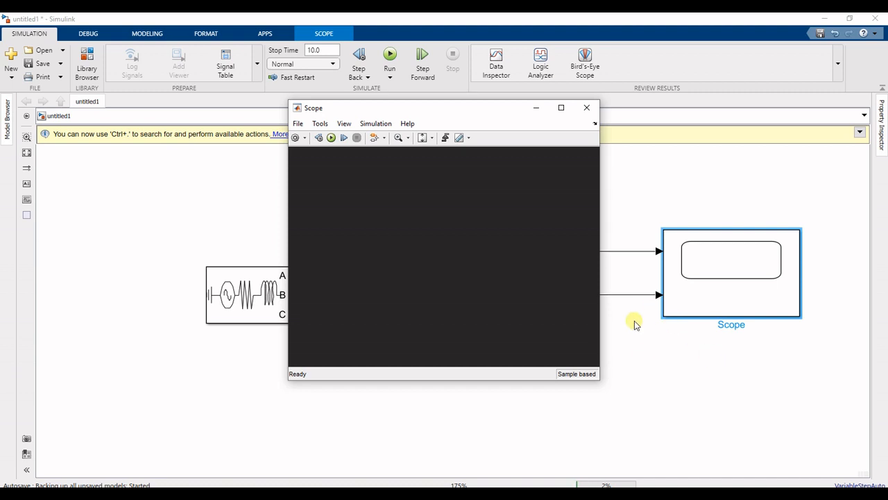
# Try to run the simulation from the Scope window, check the Diagnostic Viewer, and close both windows.
pyautogui.click(331, 138)
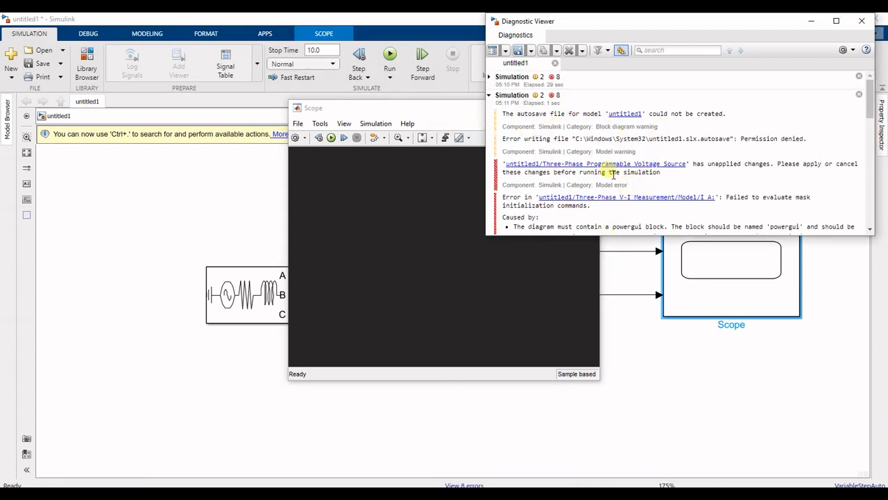
pyautogui.click(862, 21)
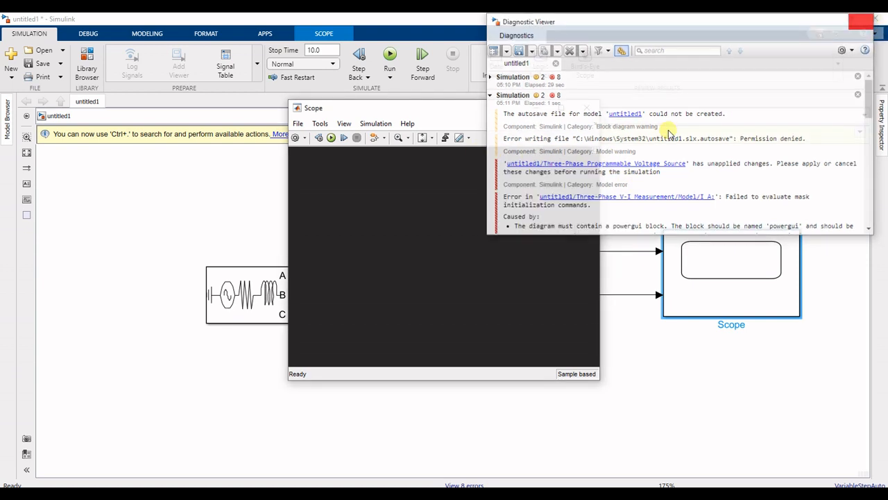
pyautogui.click(590, 108)
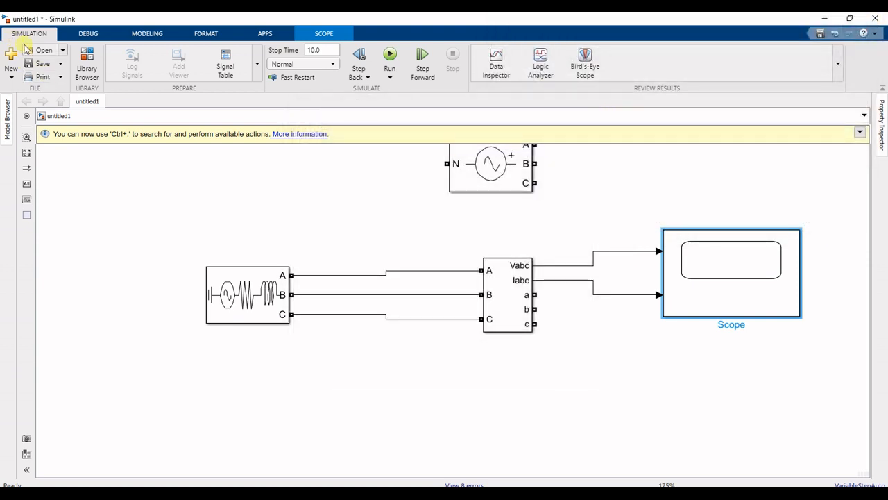
# Save the model as untitled1 in Simulink Models (*.slx) format on the Documents (E:) drive.
pyautogui.click(43, 63)
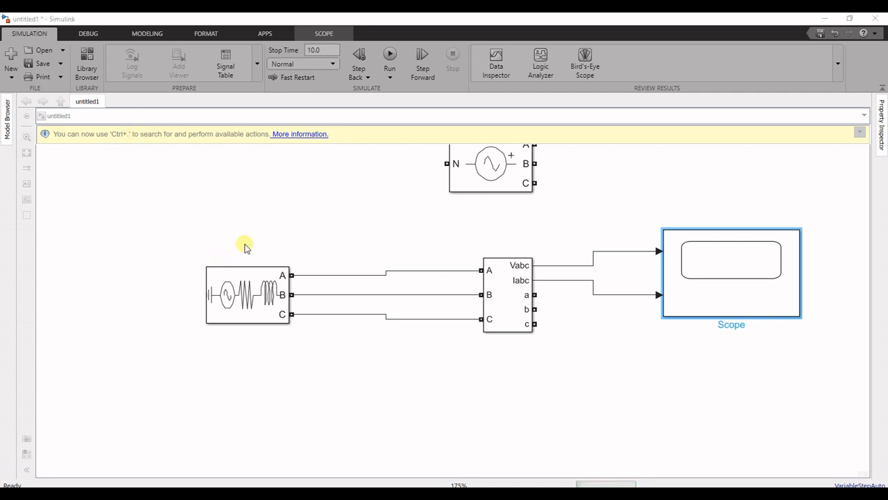
pyautogui.scroll(-1, 82, 200)
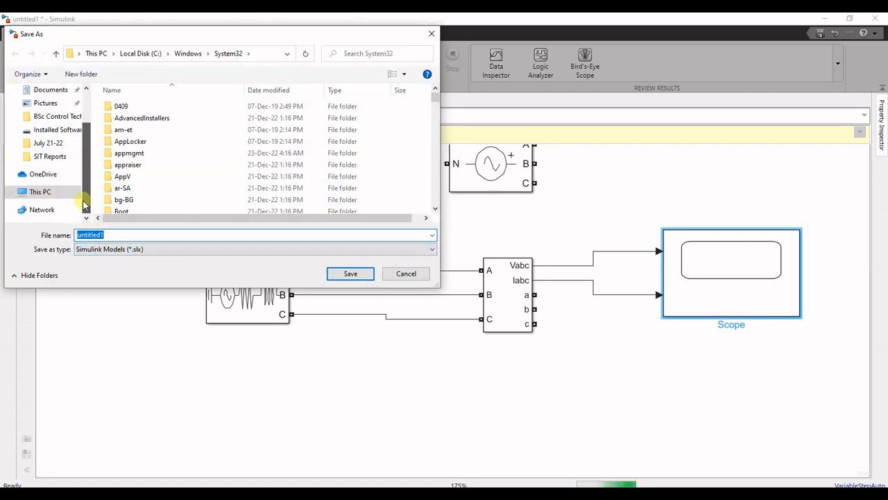
pyautogui.click(42, 191)
pyautogui.scroll(-3, 208, 194)
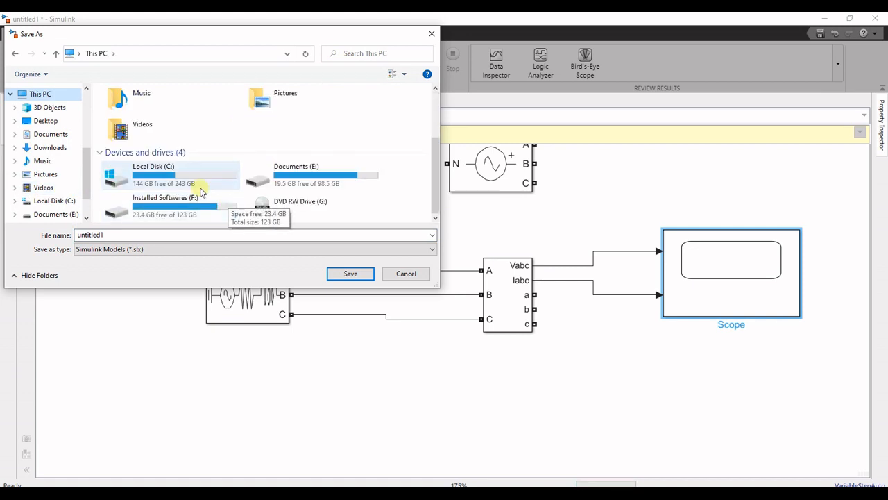
pyautogui.click(277, 173)
pyautogui.click(349, 275)
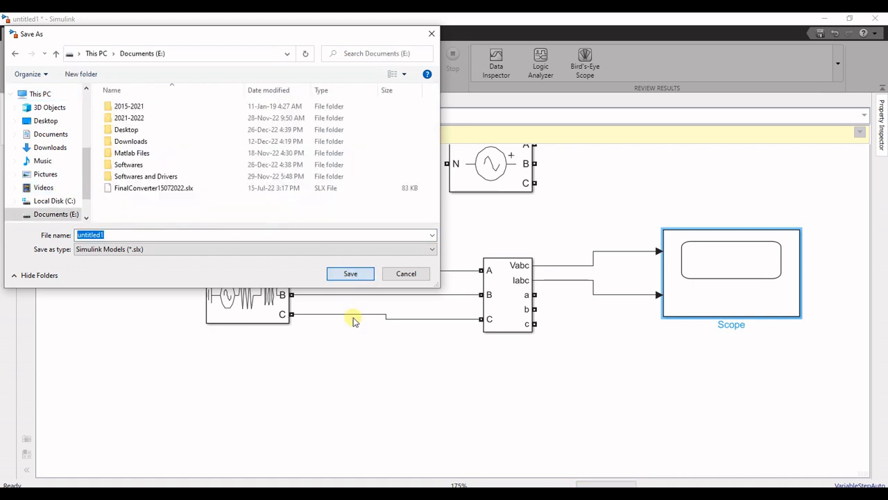
pyautogui.click(345, 273)
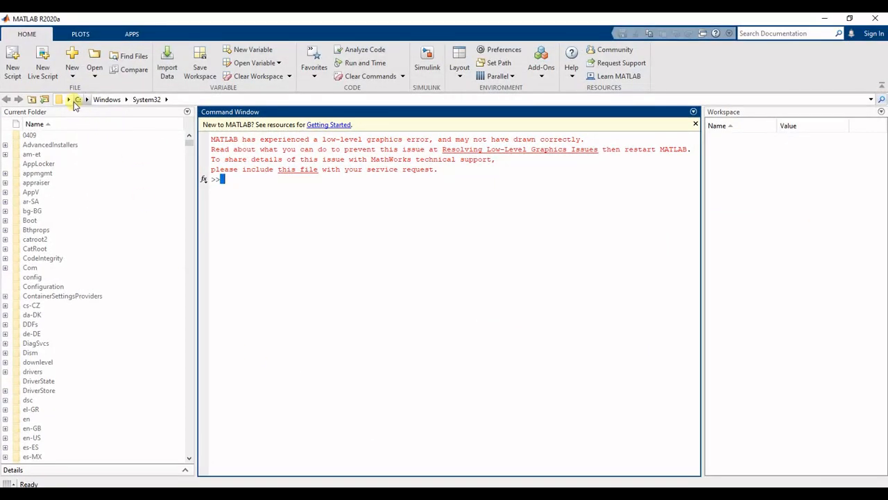
# Change the MATLAB current folder to the E: drive and select untitled1.slx.
pyautogui.click(70, 101)
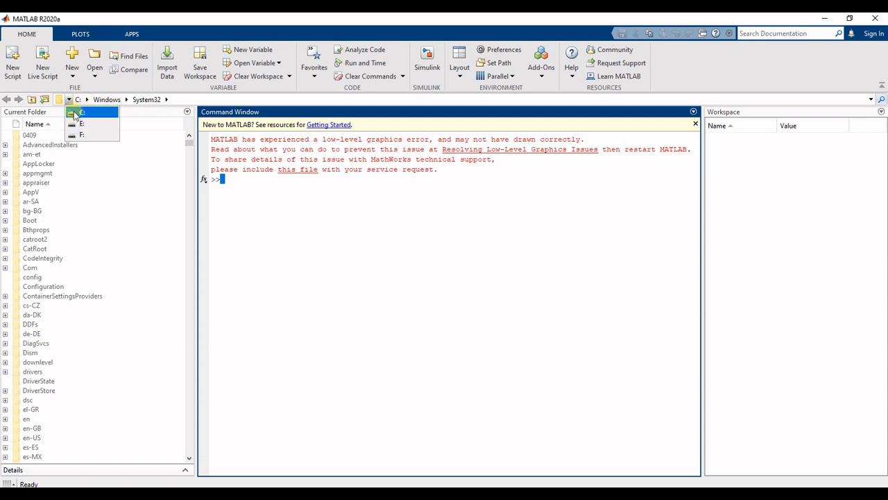
pyautogui.click(83, 124)
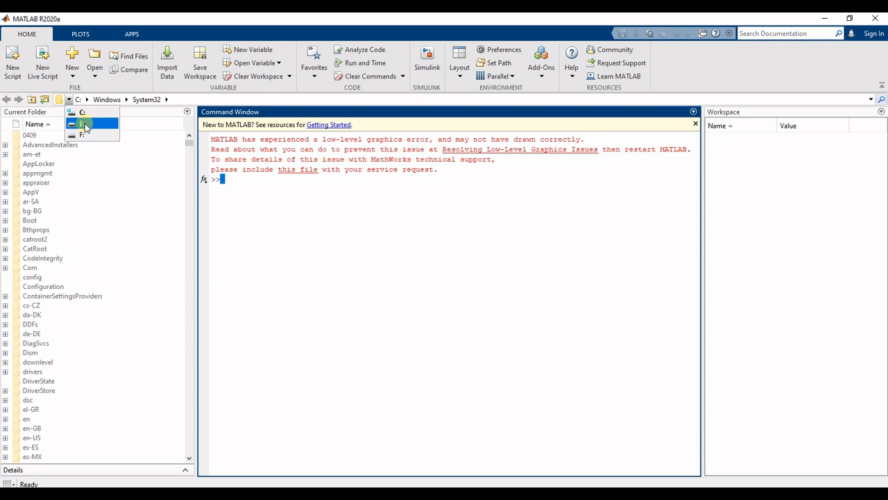
pyautogui.click(84, 124)
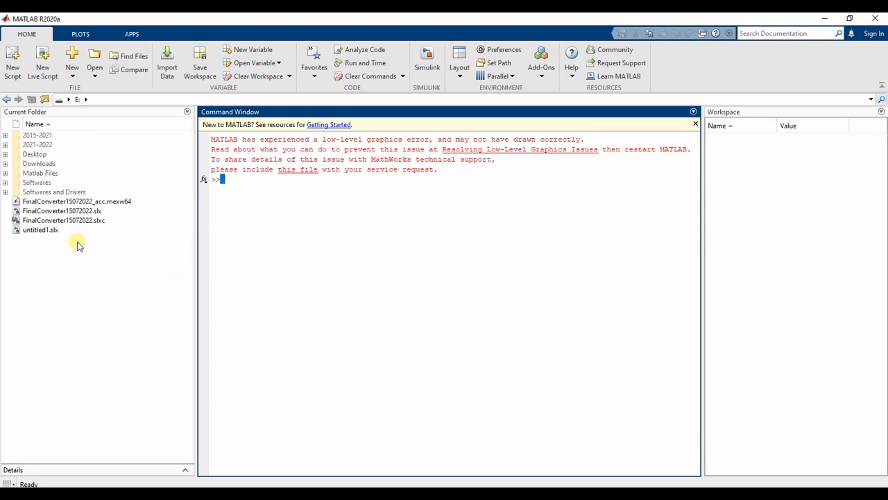
pyautogui.click(38, 232)
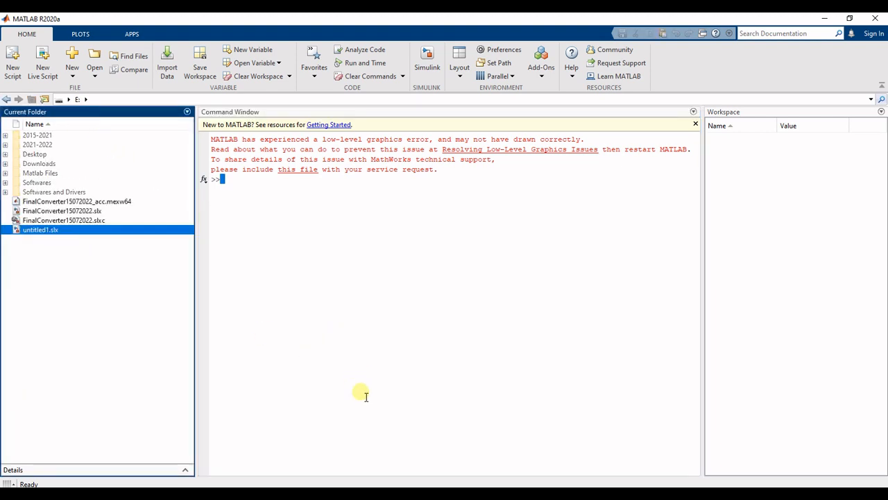
# Close the Three-Phase Programmable Voltage Source parameters without applying changes, and switch back to the Simulink model.
pyautogui.hotkey('alt', 'Tab')
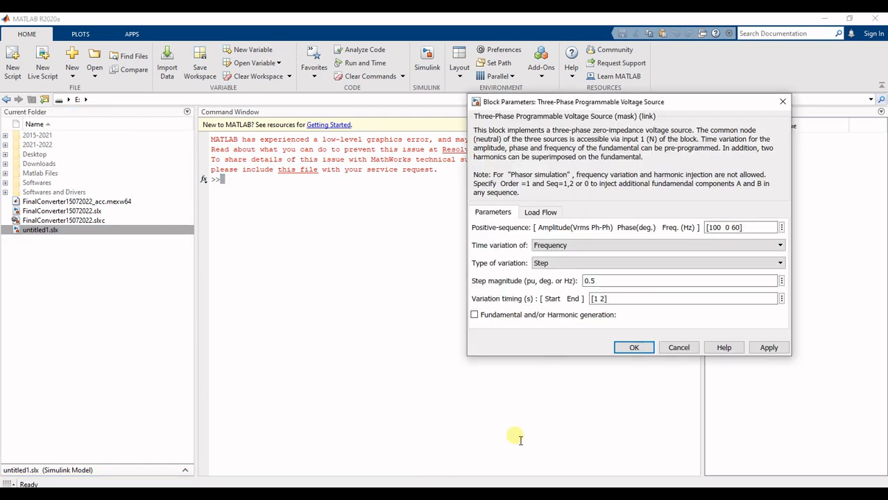
pyautogui.click(784, 102)
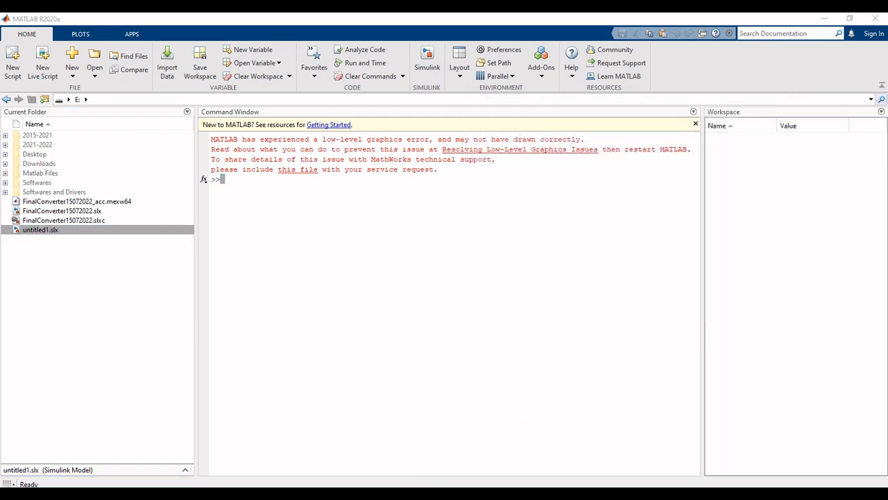
pyautogui.click(465, 494)
# Add a powergui block, position it above the Three-Phase Source, and run the simulation.
pyautogui.doubleClick(355, 391)
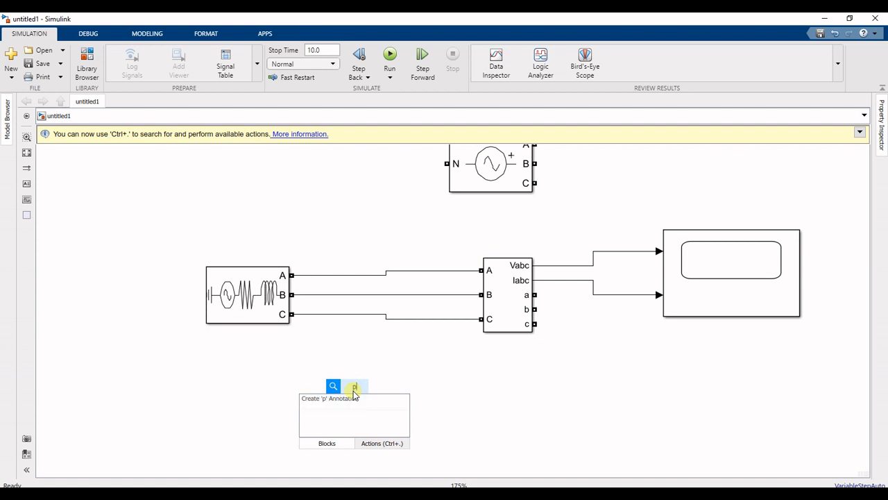
pyautogui.write('po')
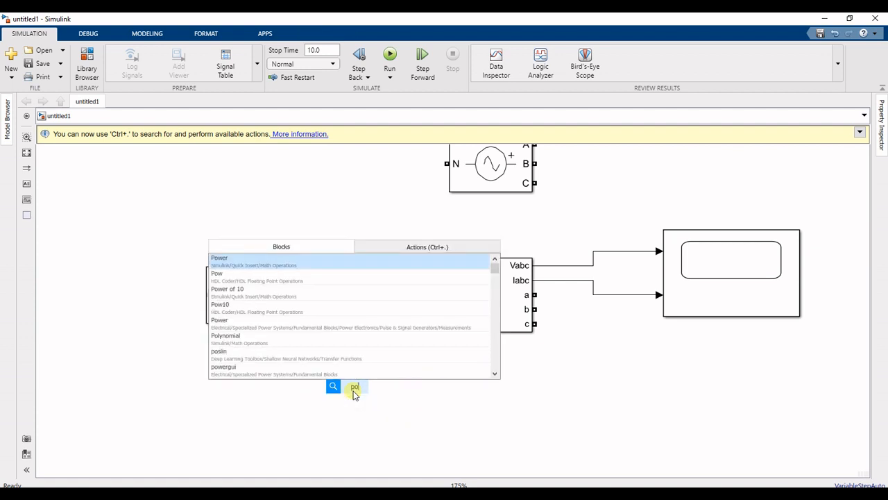
pyautogui.write('wer')
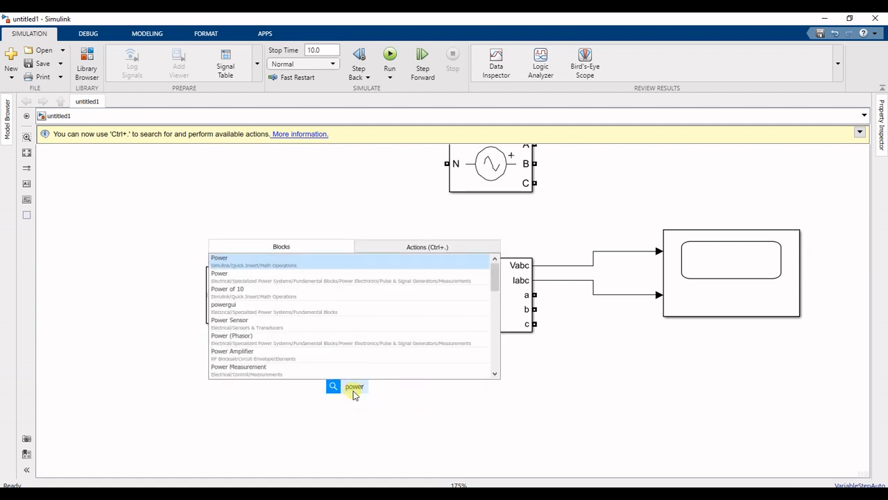
pyautogui.click(238, 307)
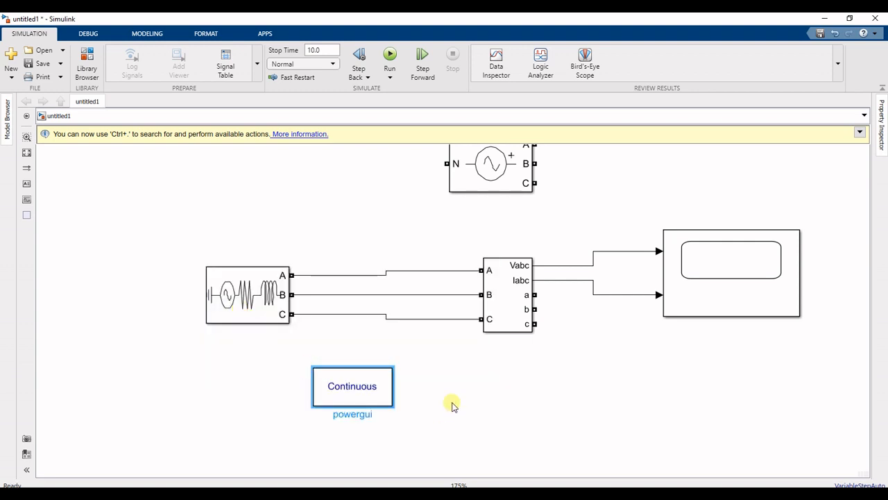
pyautogui.moveTo(363, 393); pyautogui.dragTo(280, 188)
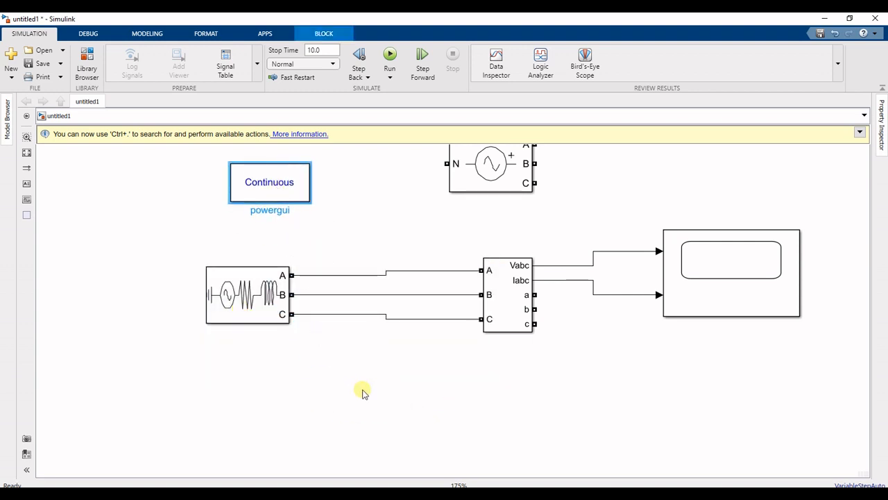
pyautogui.click(389, 55)
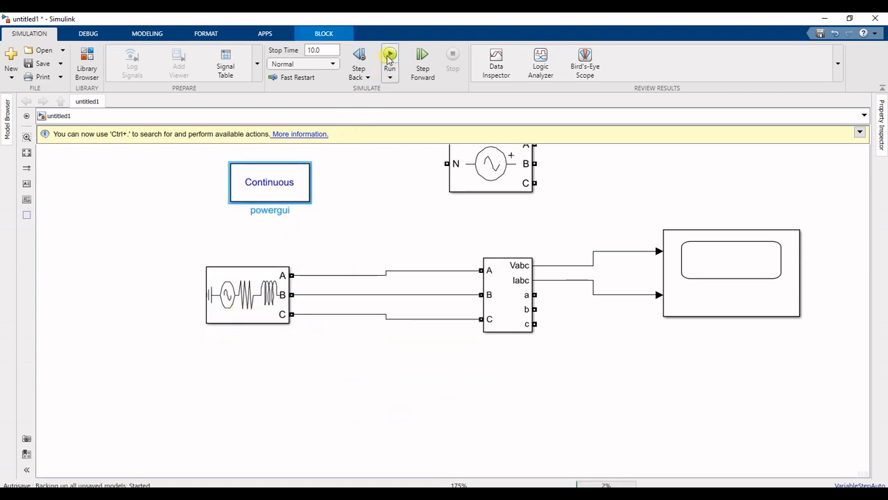